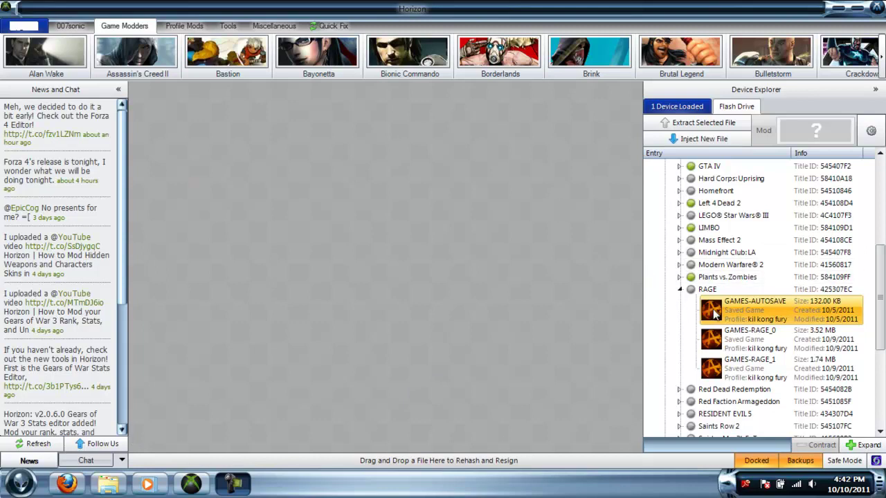
Switch to Firefox and search the 360Haven forum for "rage" plus the checksum tool author's username
left_click(67, 483)
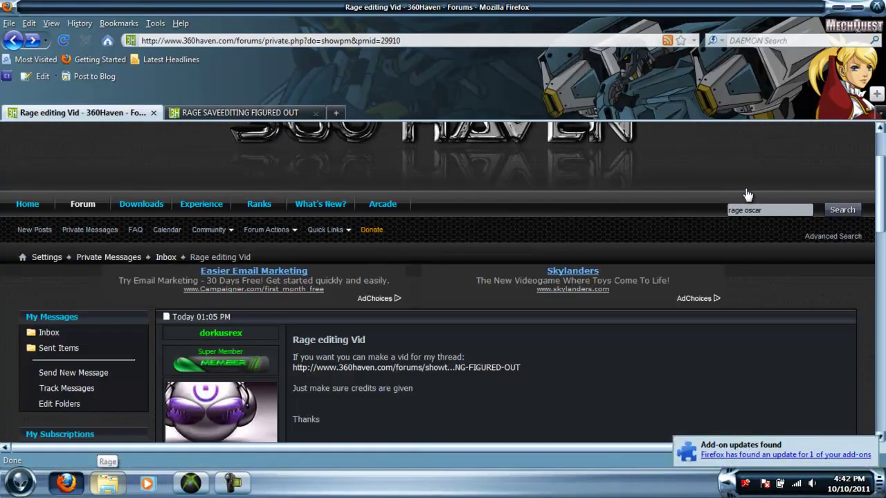
scroll(821, 178, "up", 2)
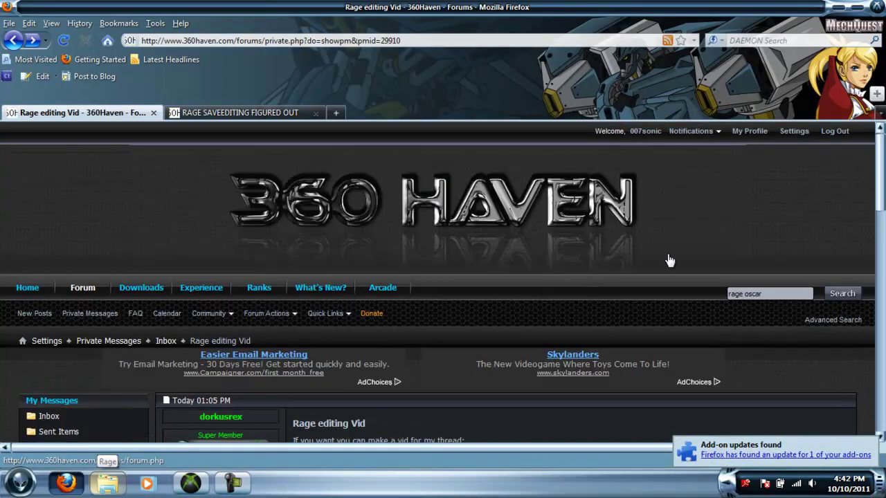
left_click(742, 296)
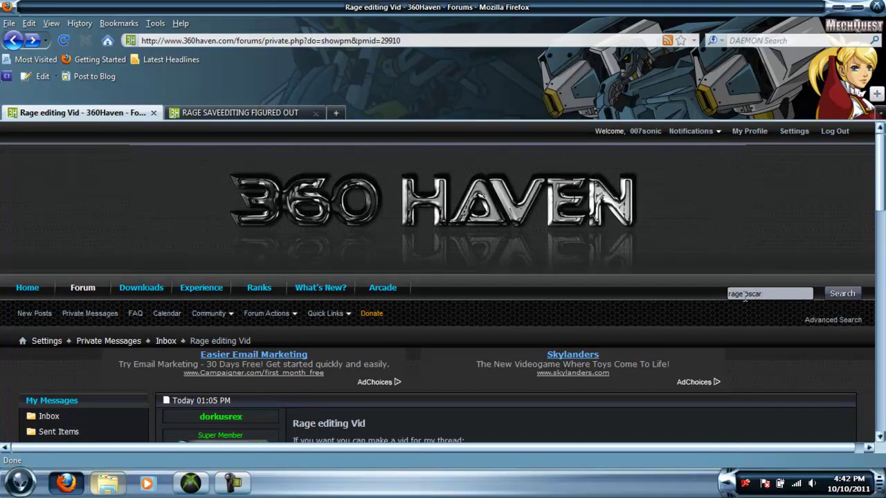
left_click_drag(745, 296, 792, 291)
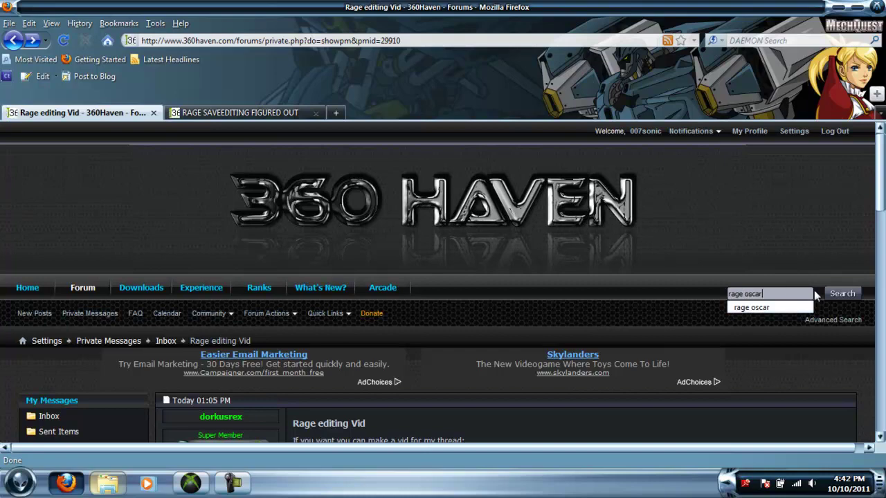
left_click(837, 296)
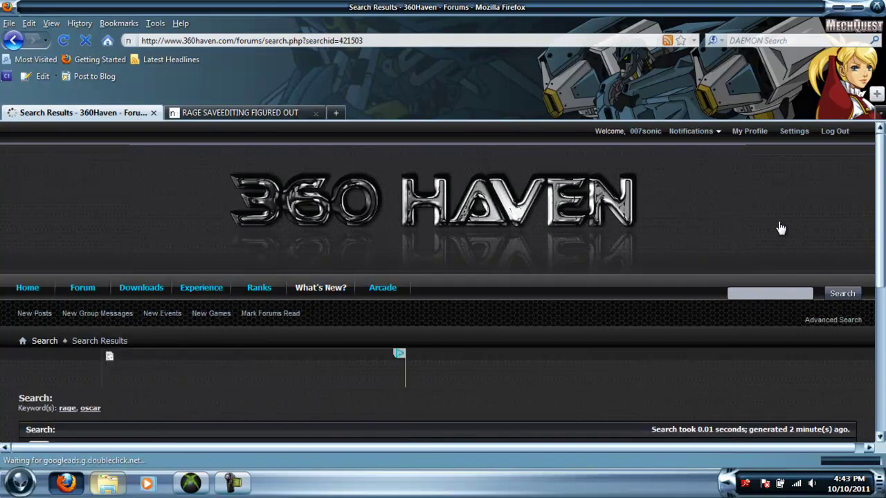
Open the Rage checksum fixer thread and look at its ragecrc.zip download, then dismiss the download dialog without saving
scroll(781, 229, "down", 5)
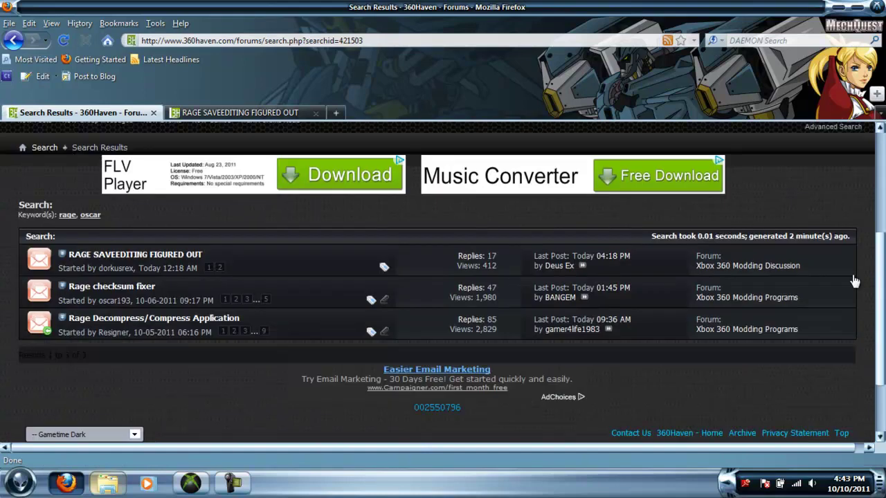
left_click(102, 293)
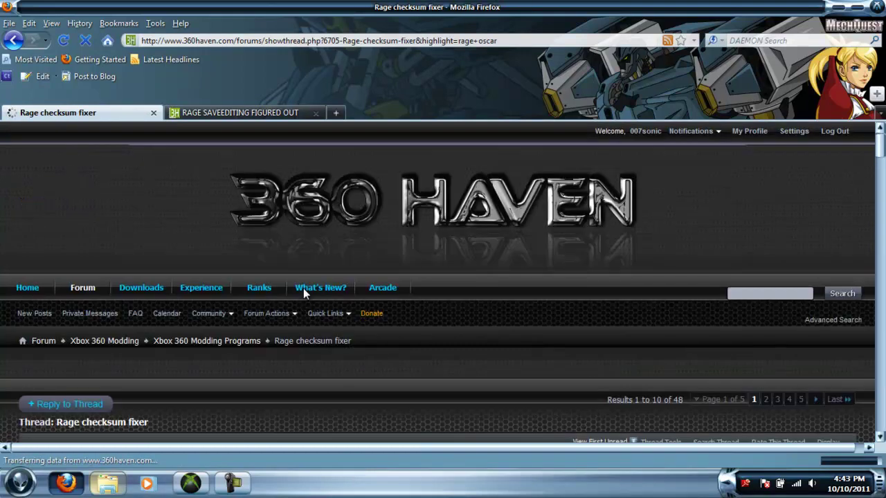
scroll(882, 165, "down", 10)
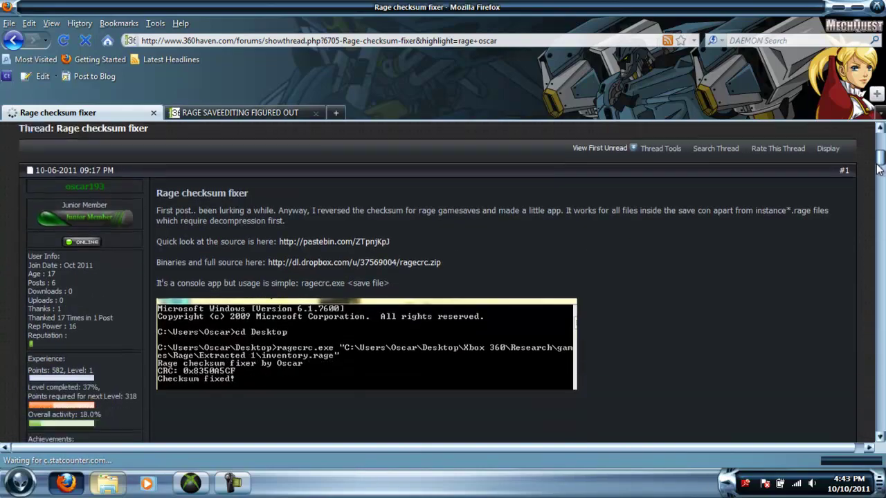
scroll(878, 171, "up", 3)
scroll(877, 172, "up", 1)
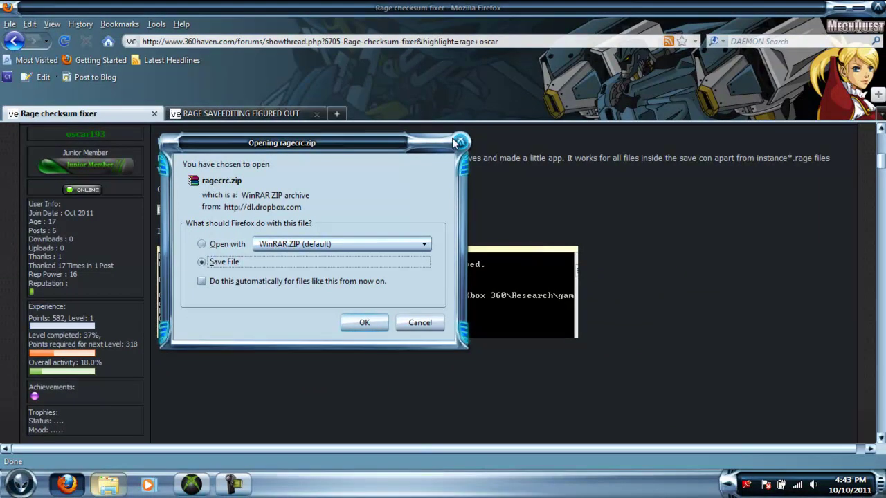
left_click(456, 143)
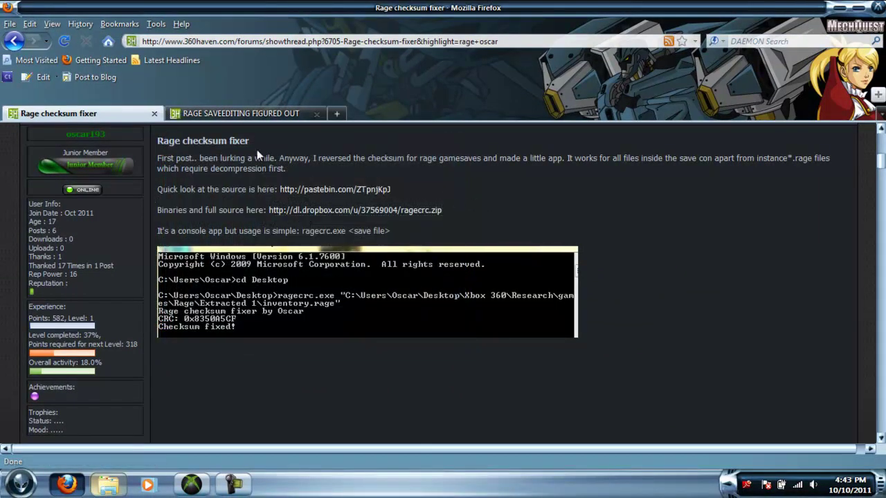
Search the forum for "rage" plus the guide author's username and open the RAGE SAVEEDITING FIGURED OUT thread
left_click(201, 118)
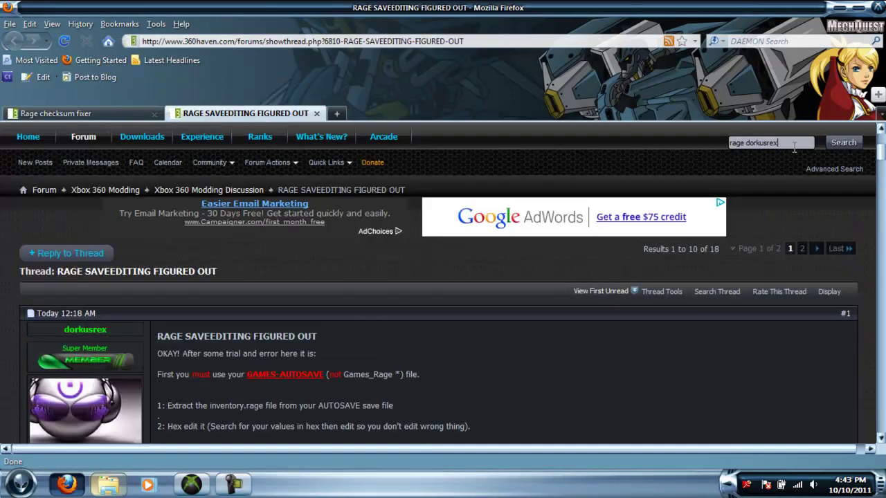
left_click(852, 146)
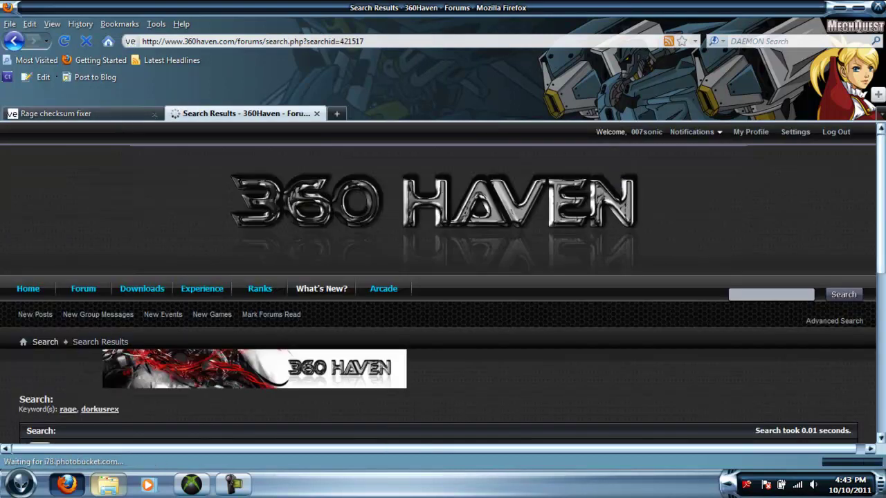
scroll(873, 239, "down", 4)
scroll(873, 238, "down", 2)
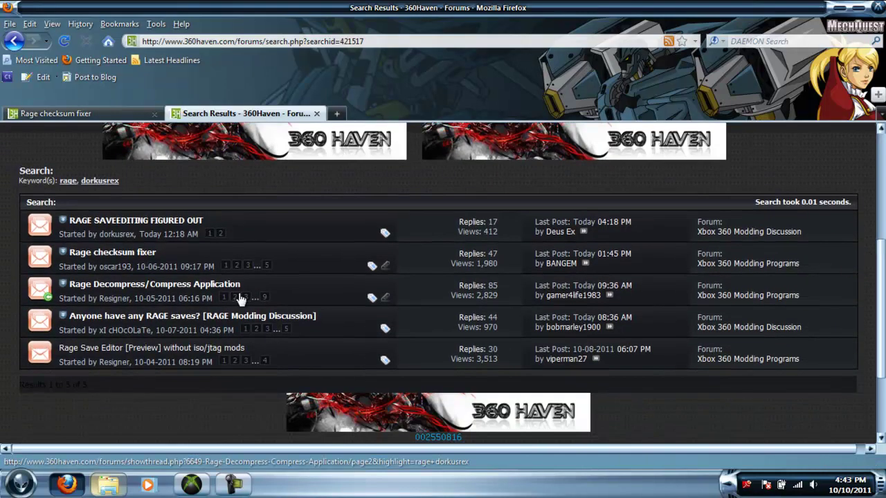
left_click(111, 225)
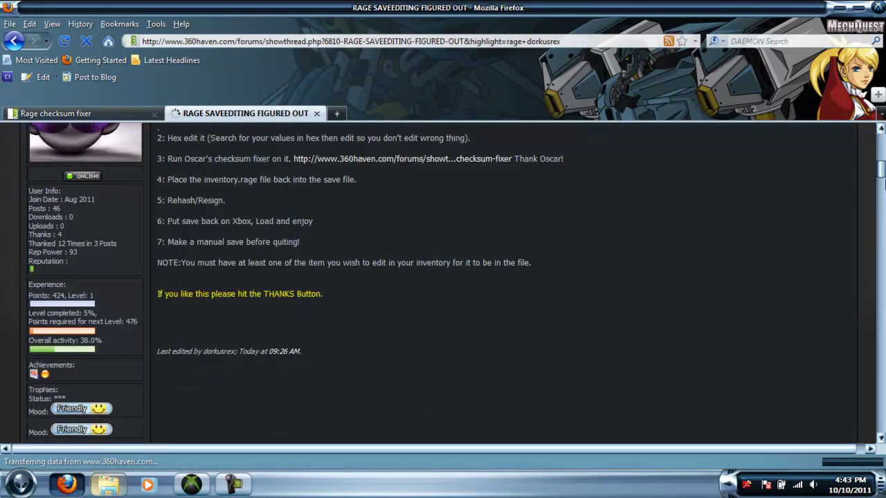
Read the save-editing instructions, revisit the Rage checksum fixer thread, and return to Horizon
left_click_drag(881, 142, 883, 174)
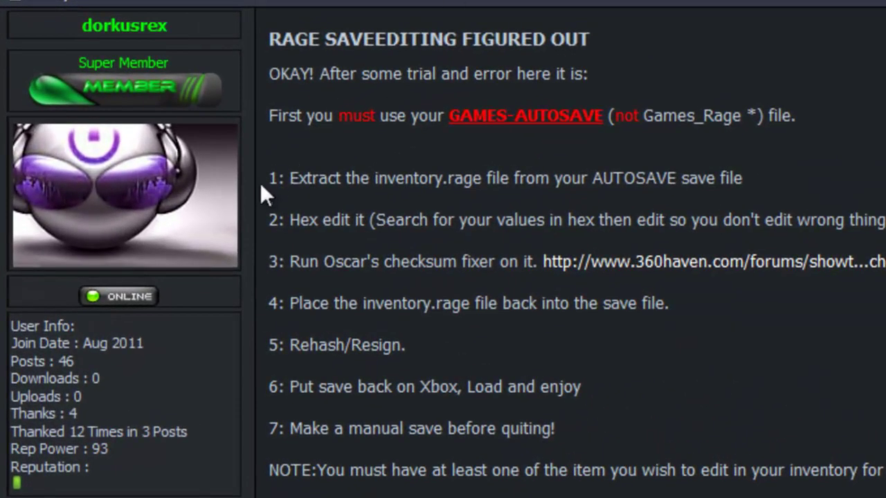
left_click_drag(263, 184, 768, 497)
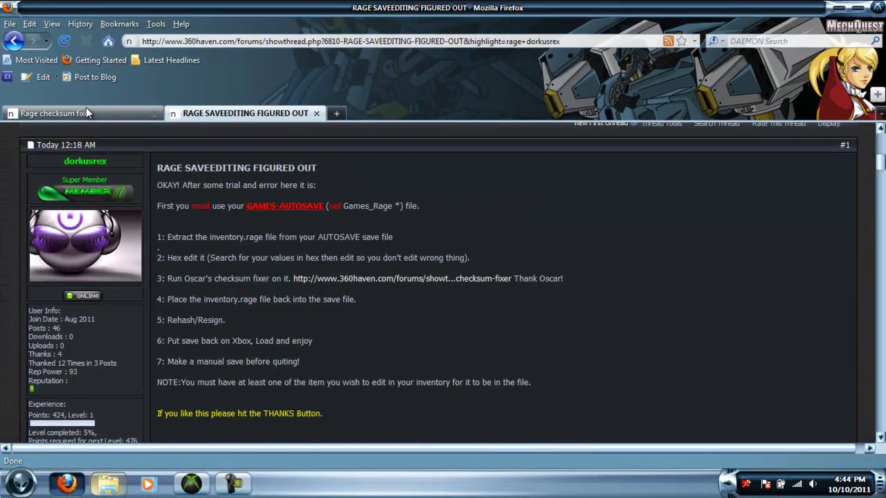
left_click(86, 107)
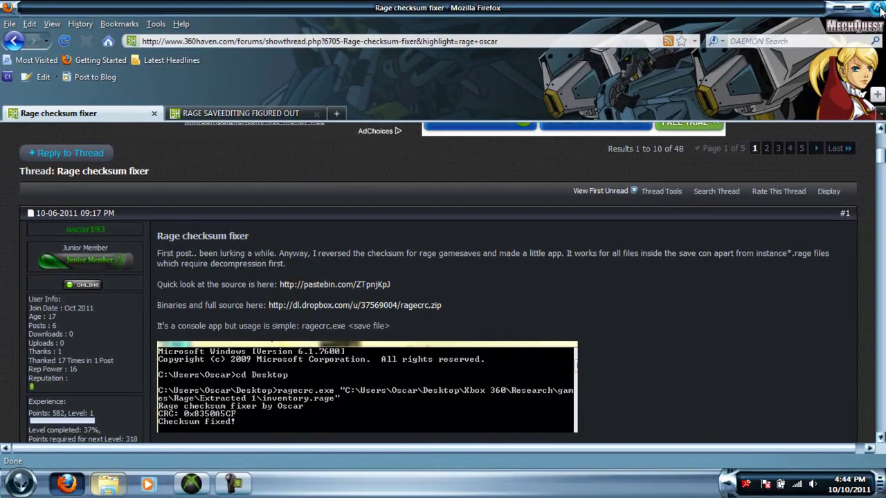
left_click(838, 10)
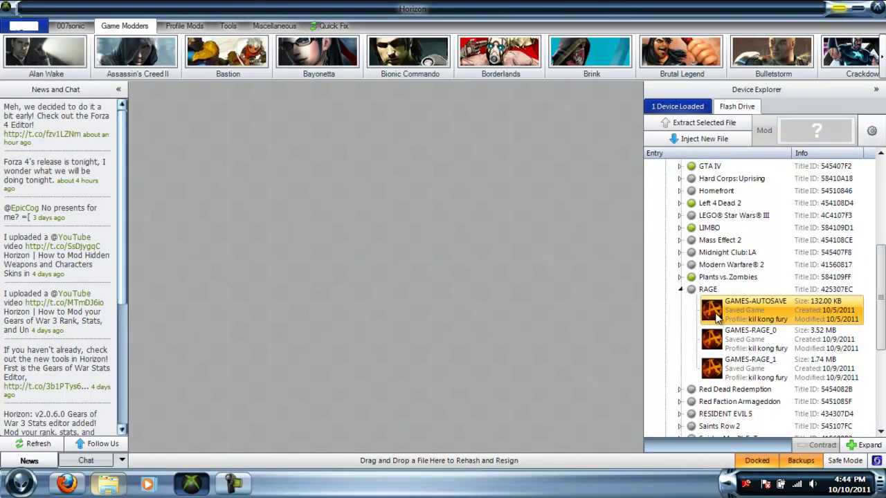
right_click(716, 315)
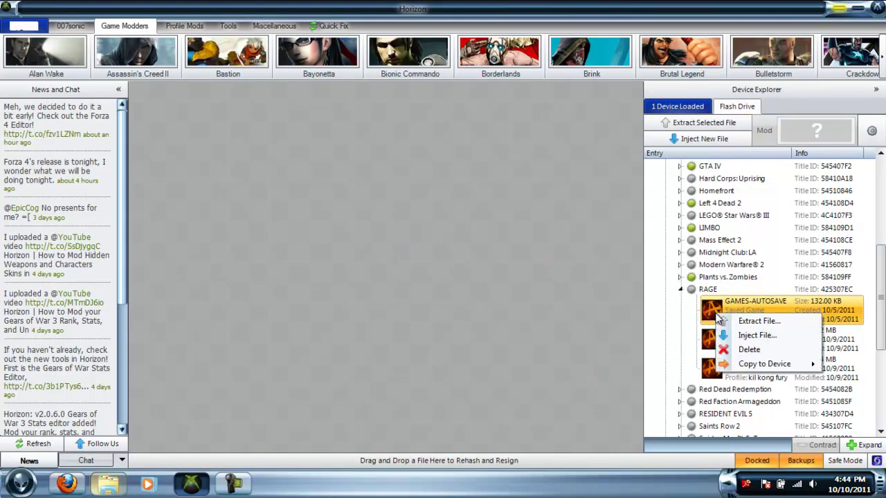
left_click(747, 336)
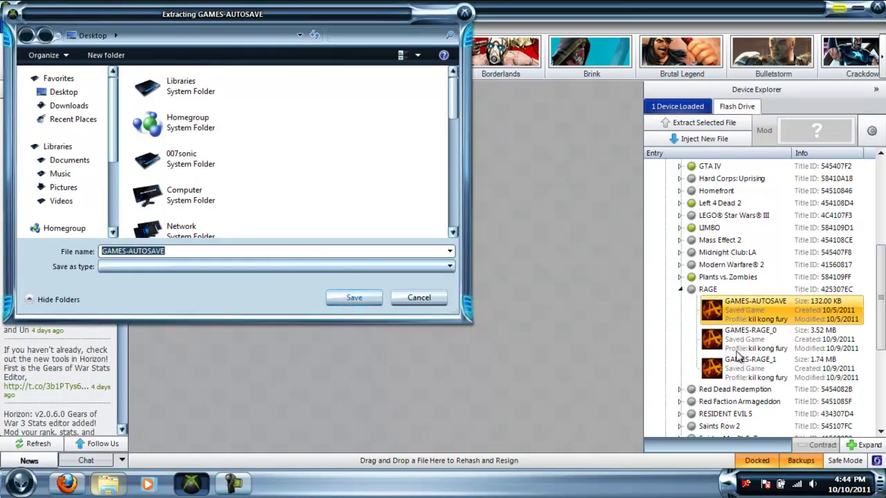
key("Return")
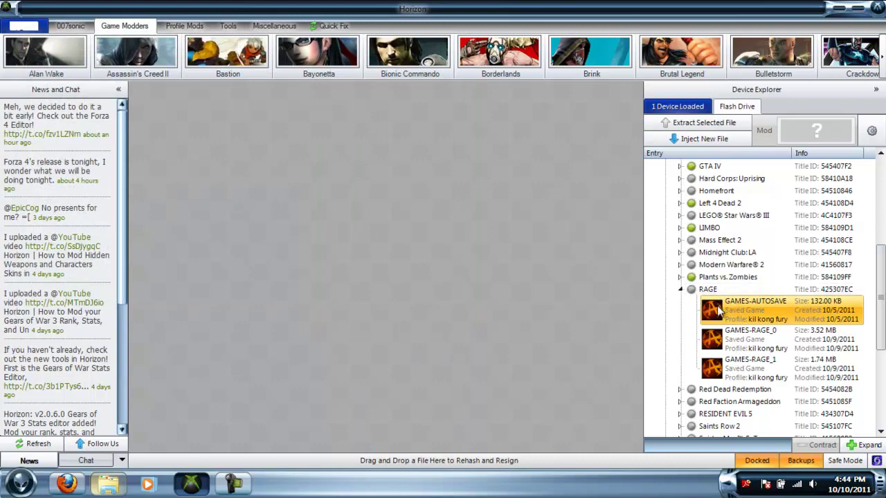
Open the RAGE GAMES-AUTOSAVE save from the flash drive in the workspace and show its package contents
left_click(367, 230)
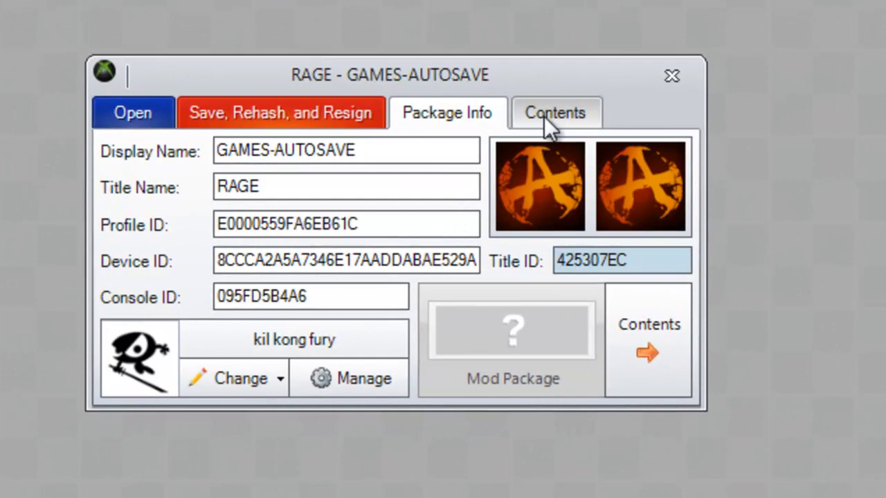
left_click(544, 117)
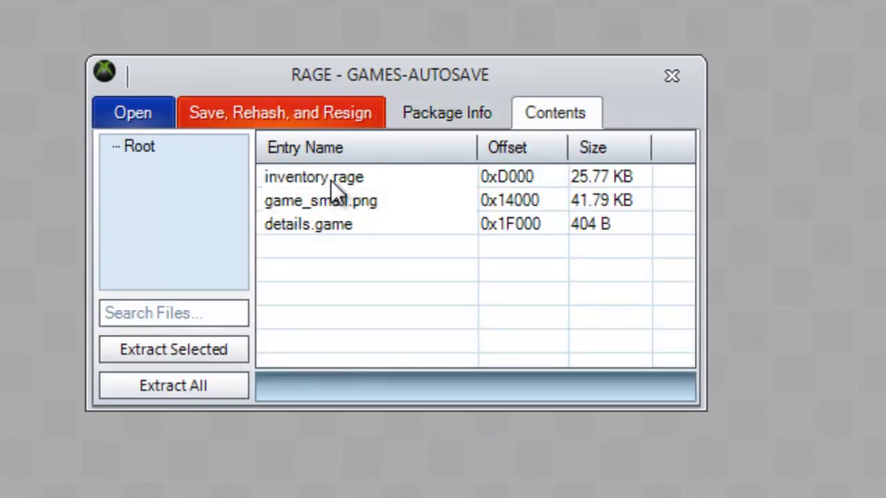
left_click(429, 122)
left_click(532, 113)
Extract inventory.rage from the GAMES-AUTOSAVE package to the Desktop, keeping its file name, and minimise Horizon
right_click(337, 178)
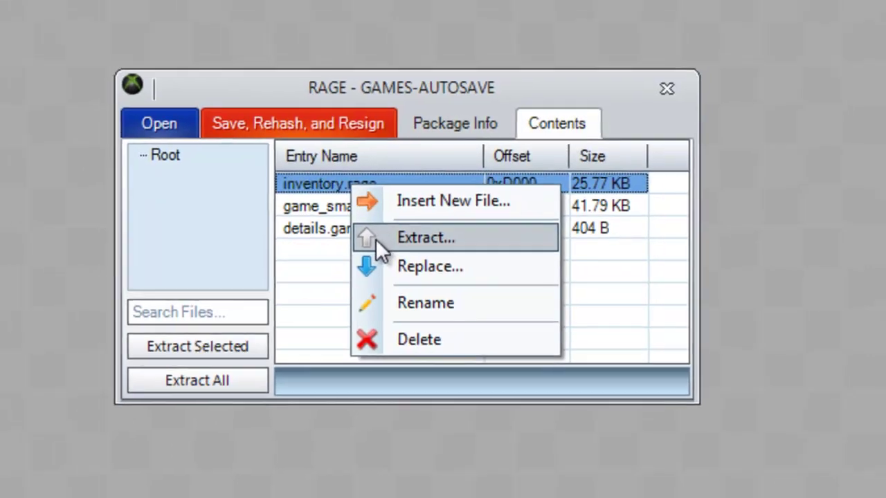
left_click(366, 235)
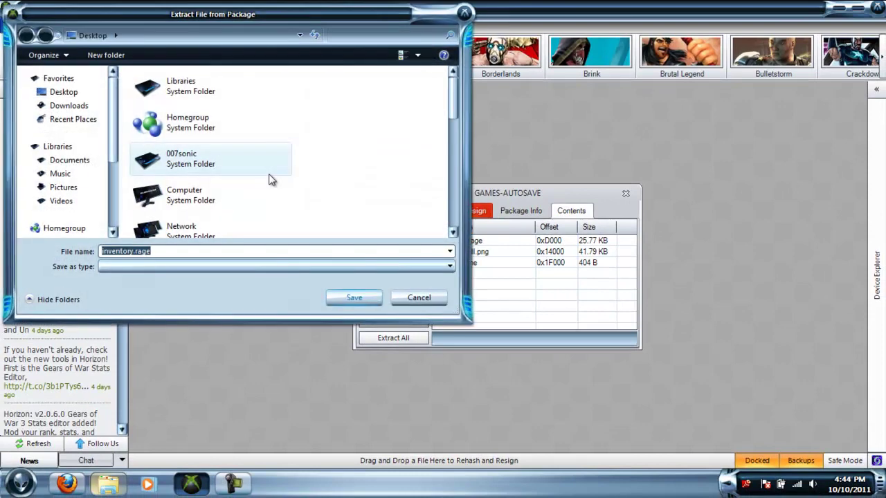
left_click(353, 298)
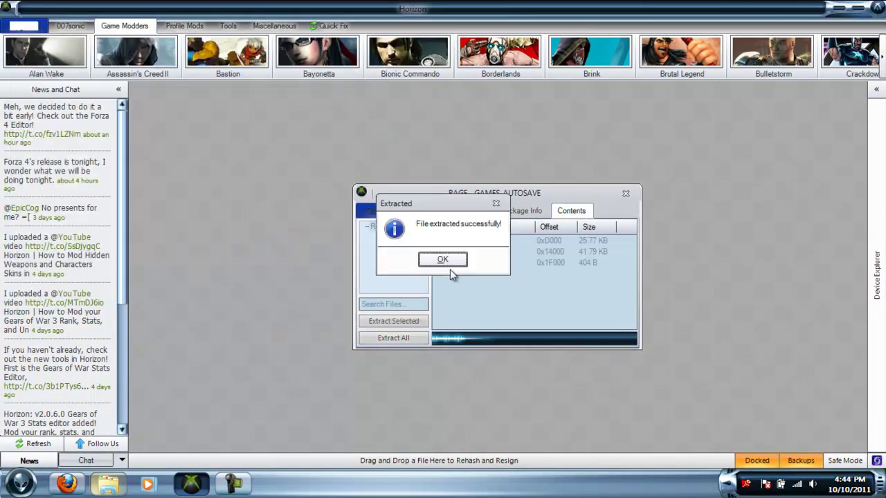
left_click(447, 265)
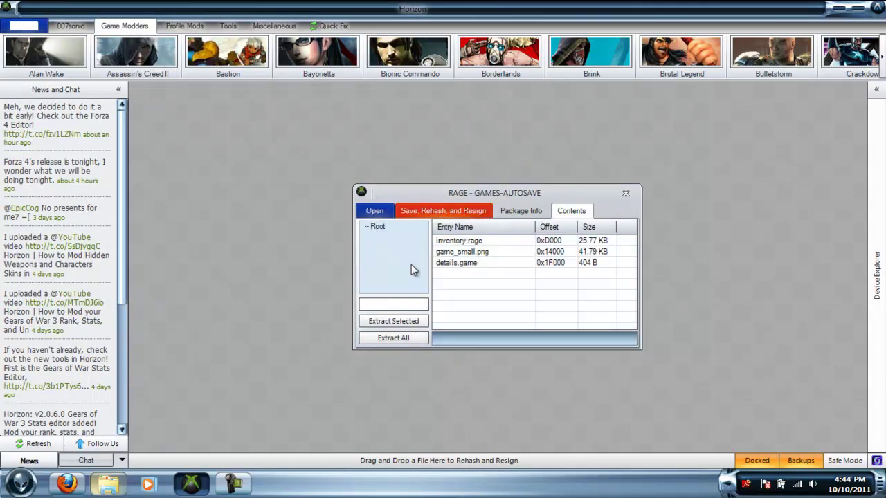
left_click(836, 11)
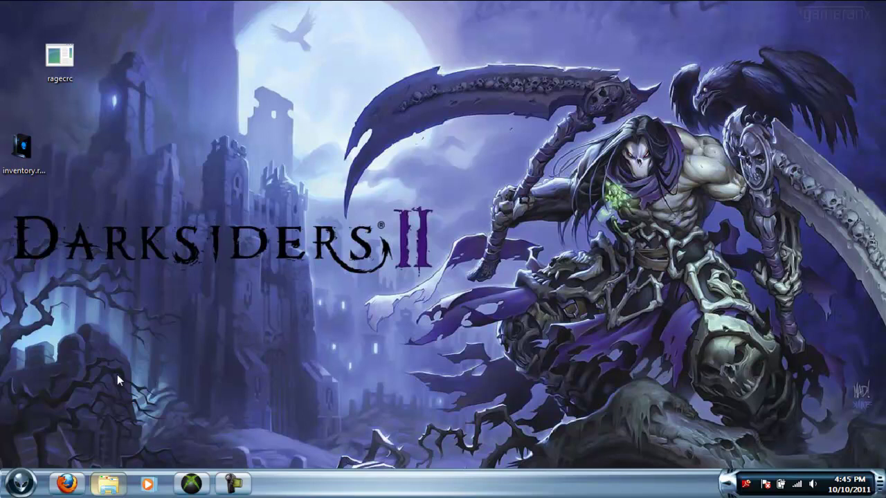
left_click(21, 483)
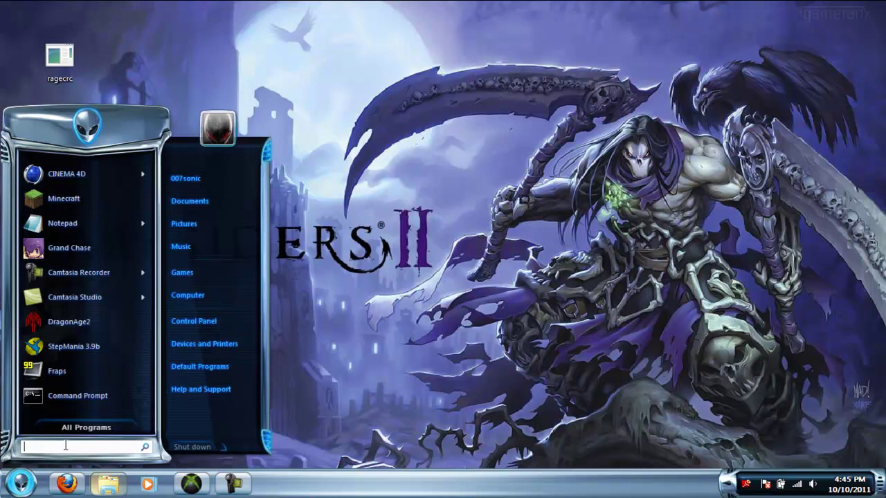
type("cmd")
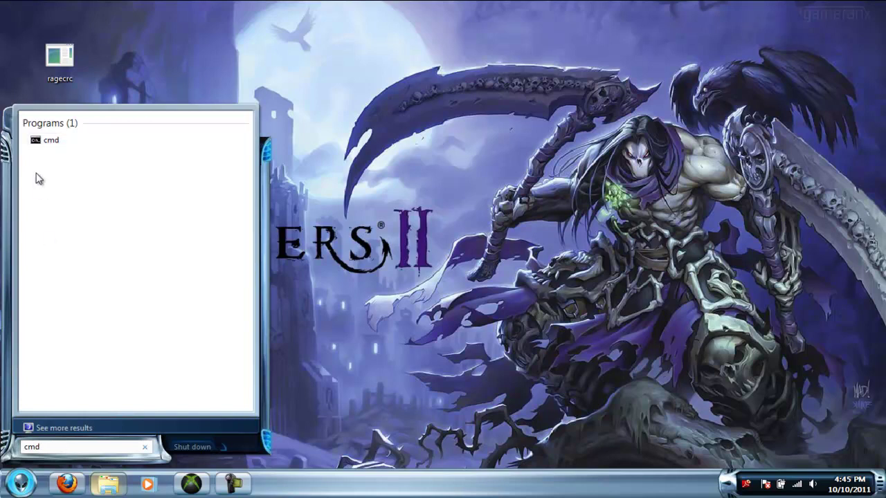
left_click(45, 143)
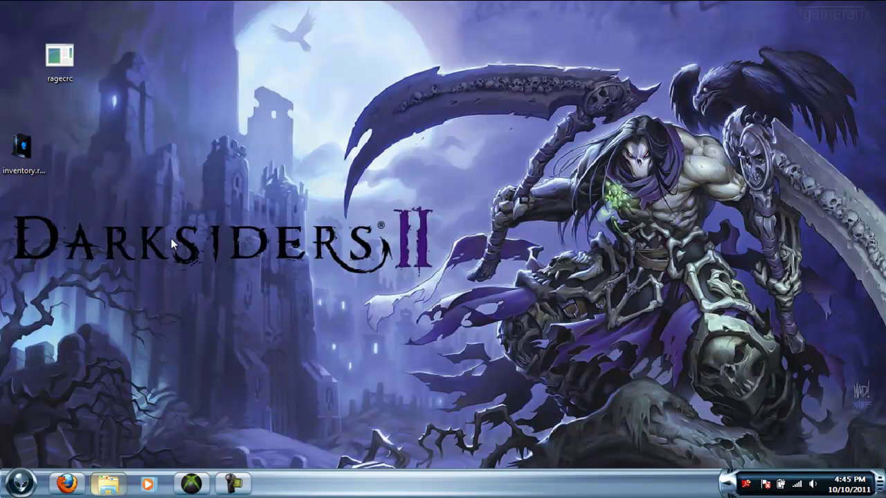
Open a Command Prompt window by running cmd from the Run dialog
key("super+r")
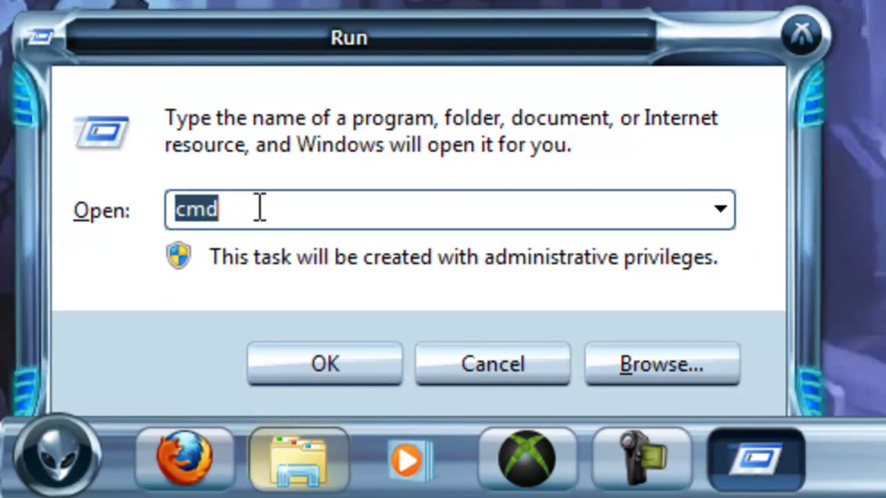
left_click(223, 250)
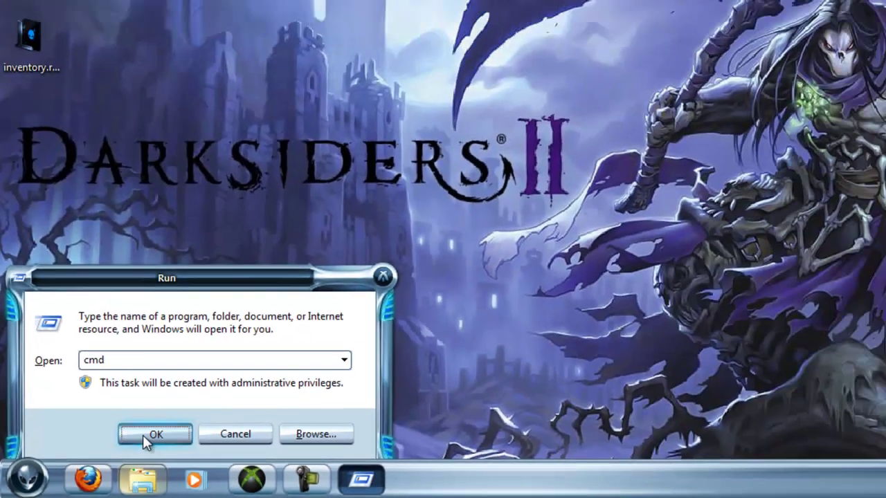
left_click(284, 379)
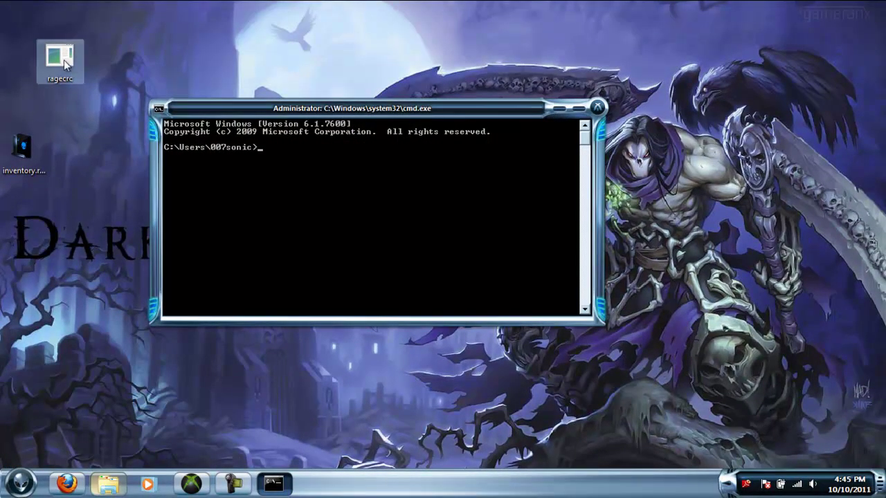
Insert the path of the Desktop's ragecrc.exe at the Command Prompt without running it
left_click_drag(14, 17, 121, 118)
left_click_drag(61, 63, 315, 240)
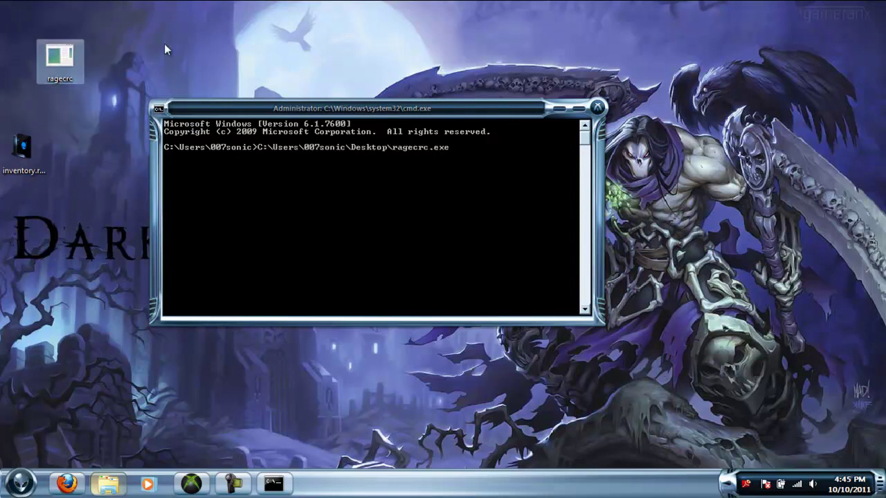
left_click(501, 148)
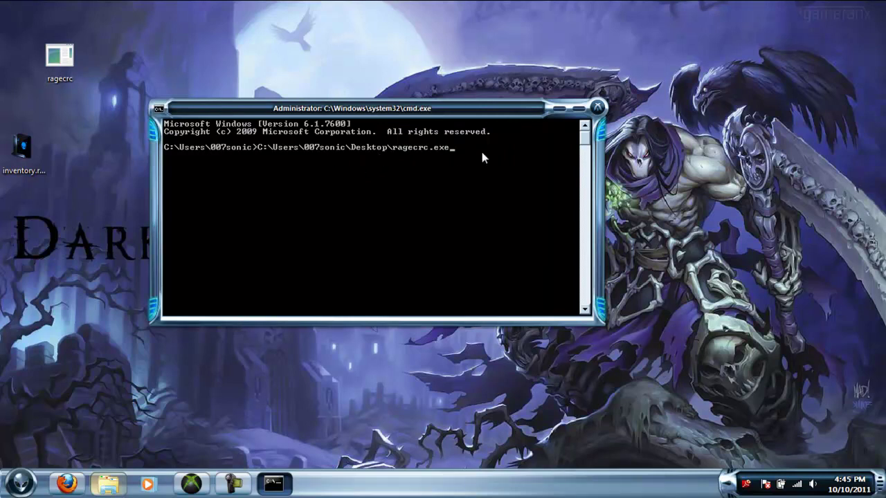
Minimise the Command Prompt and move the inventory.rage icon to an open area of the Desktop
left_click(553, 109)
left_click(274, 484)
left_click(273, 485)
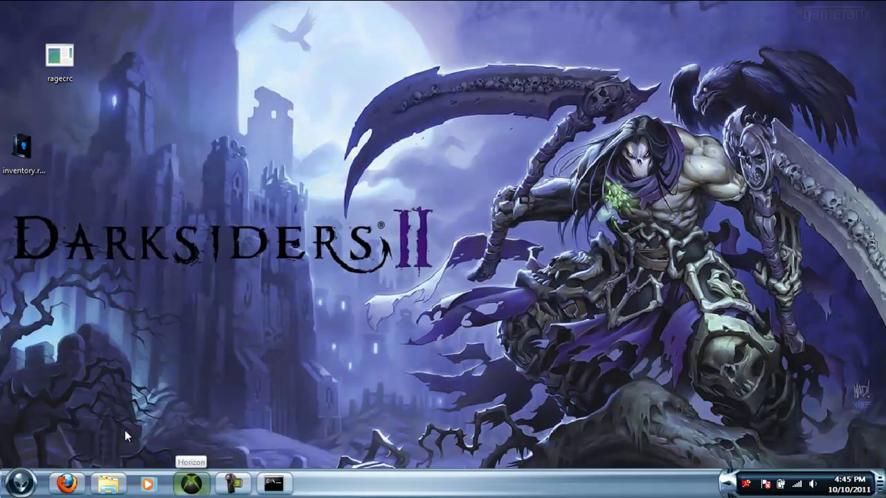
left_click_drag(23, 147, 291, 90)
right_click(283, 103)
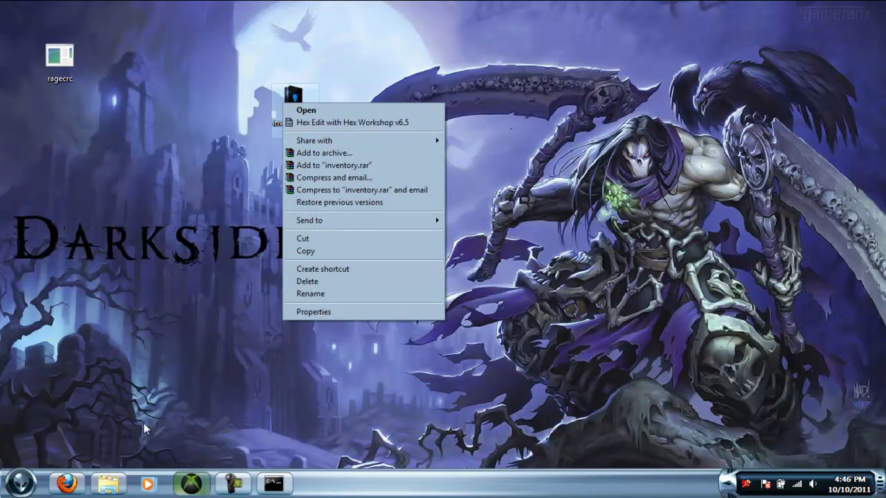
Switch to Firefox and search Google for hex workshop in the untitled tab
left_click(66, 483)
left_click(336, 113)
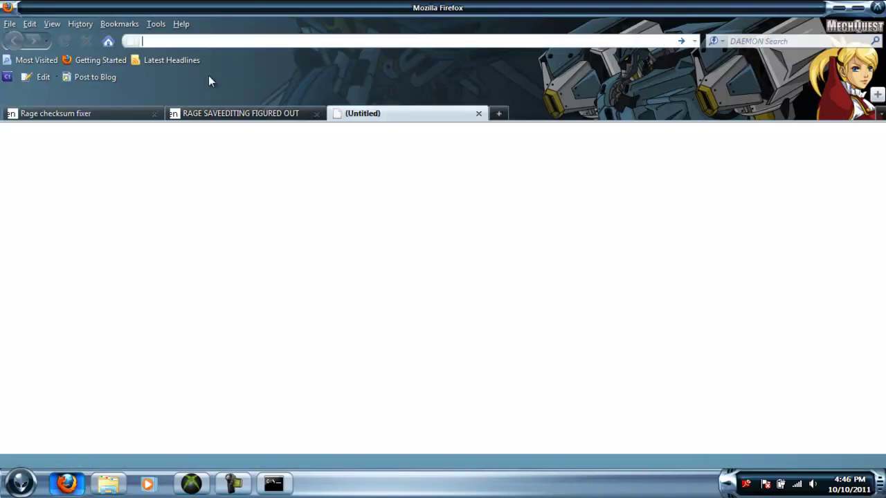
left_click(108, 41)
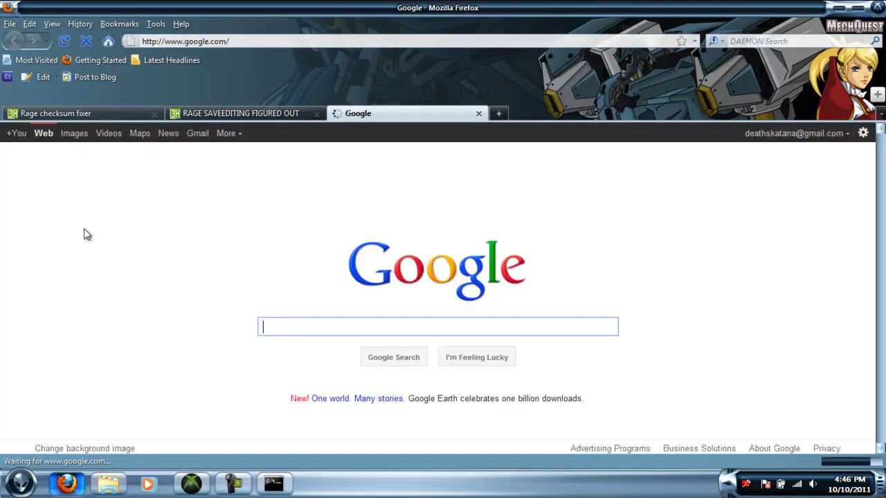
type("hex workshop")
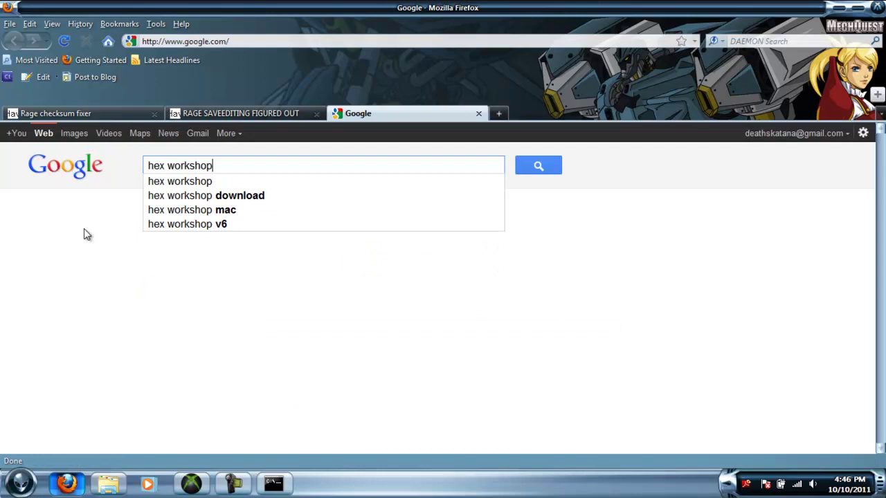
key("Return")
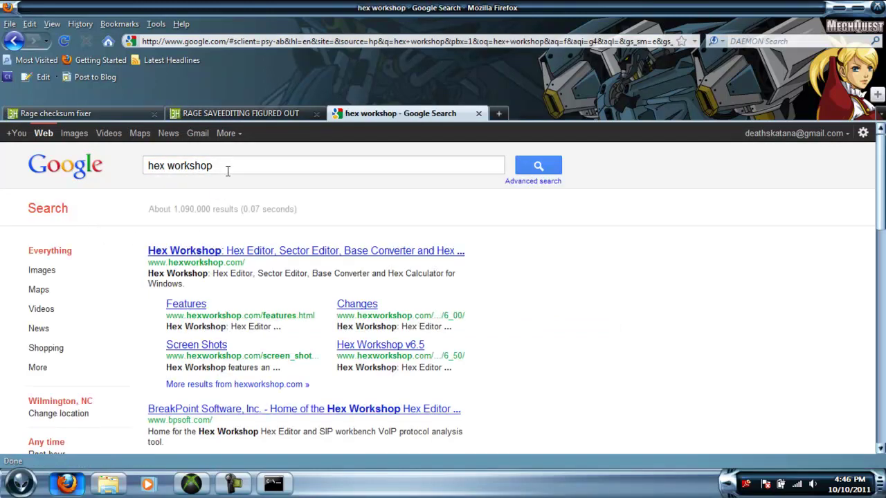
Search Google for 9999 in hex to get its hexadecimal value, and minimise Firefox
left_click_drag(228, 170, 134, 166)
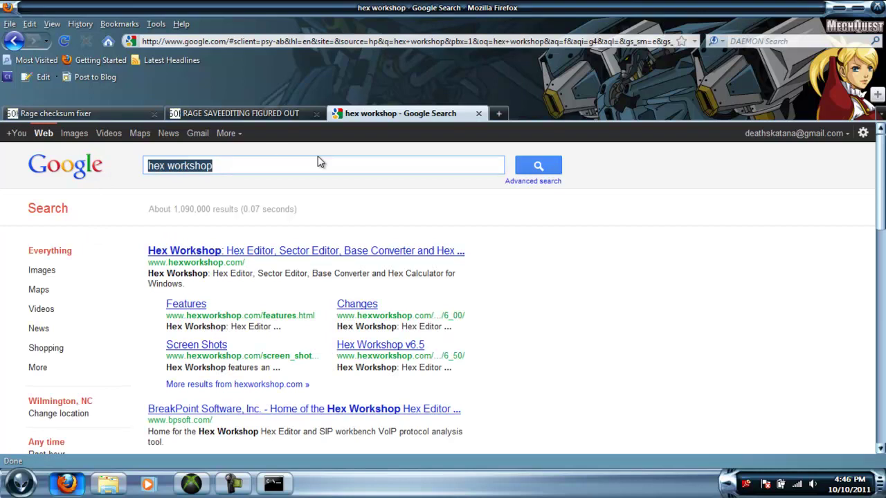
type("hex")
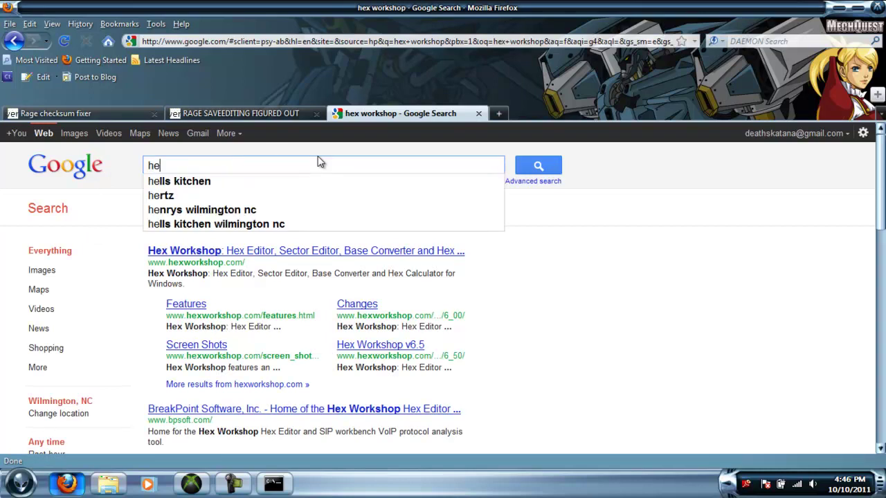
key("BackSpace")
key("BackSpace")
key("BackSpace")
type("9999 in hex")
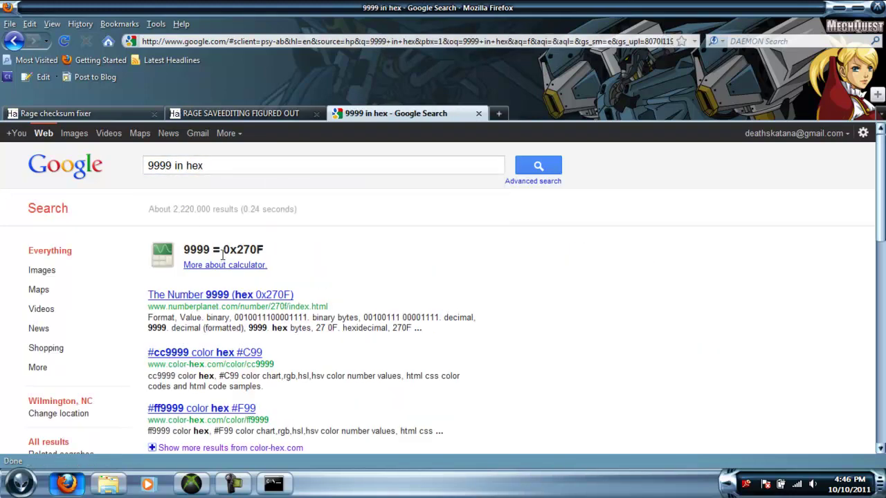
left_click(838, 6)
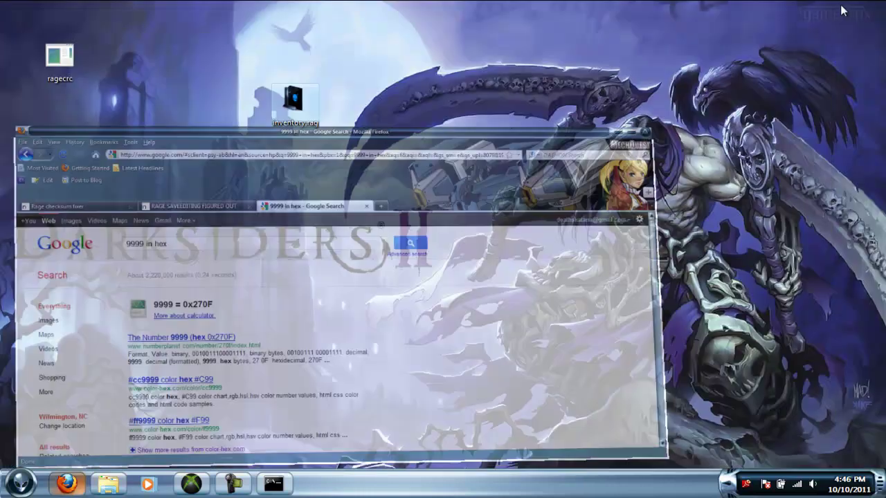
right_click(311, 127)
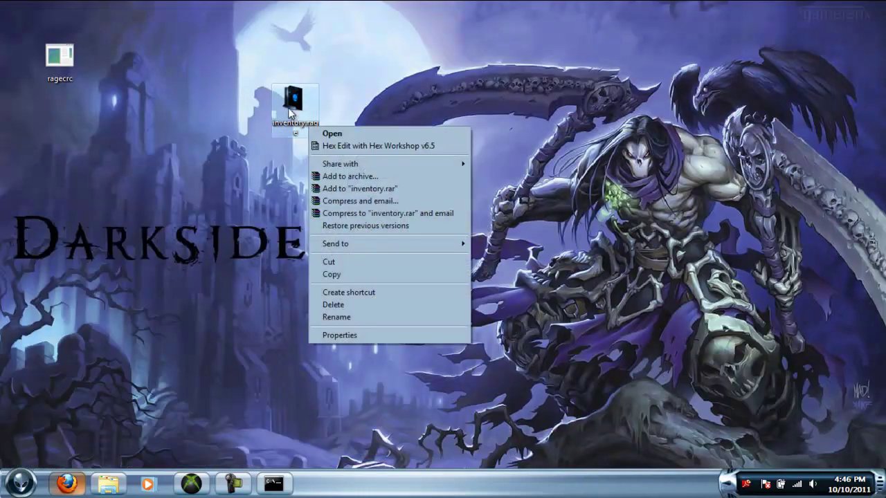
left_click(339, 148)
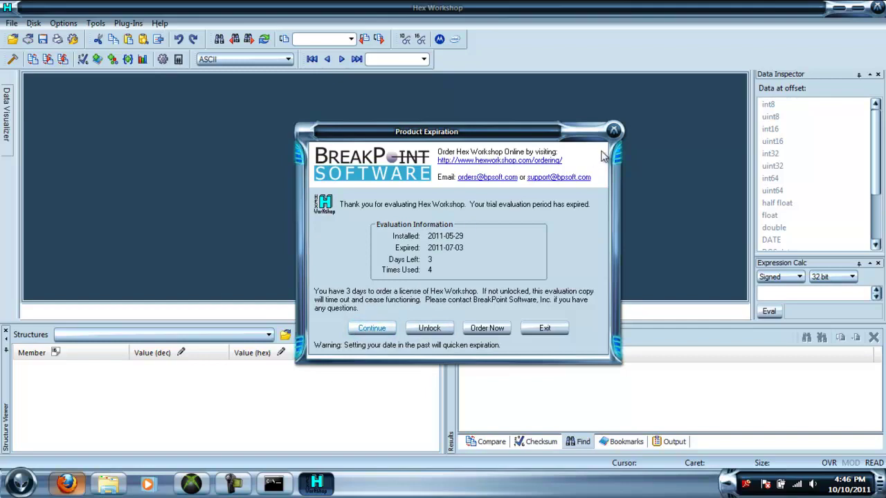
left_click(614, 131)
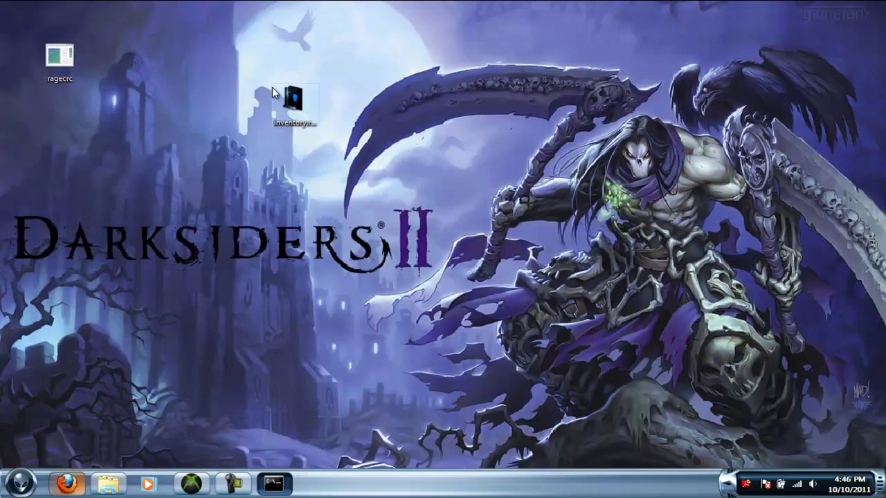
Open inventory.rage from the Desktop in Hex Workshop, continuing with the trial evaluation
right_click(290, 98)
left_click(308, 113)
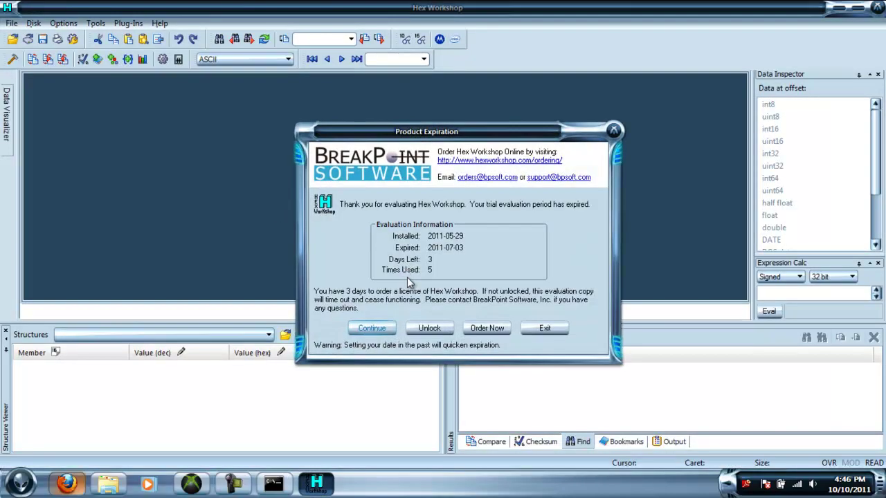
left_click(372, 328)
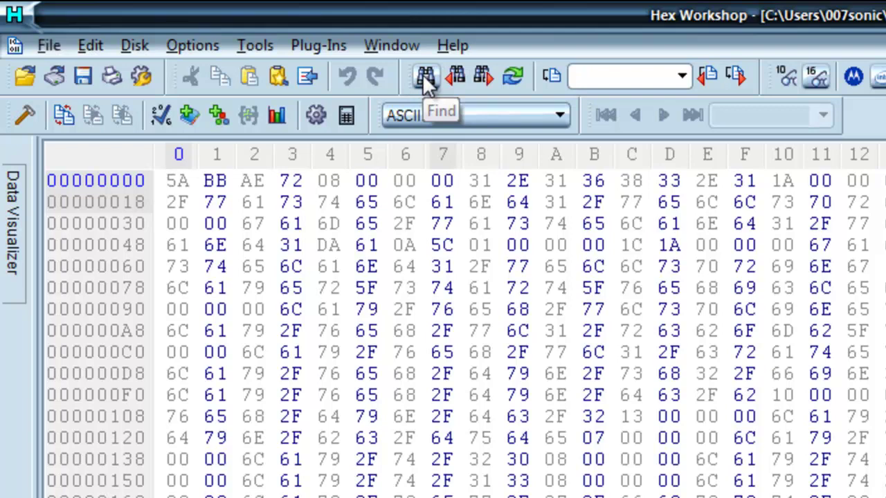
Set up a Find in inventory.rage for a Text String, with inventory/currency/ entered as the value
left_click(424, 76)
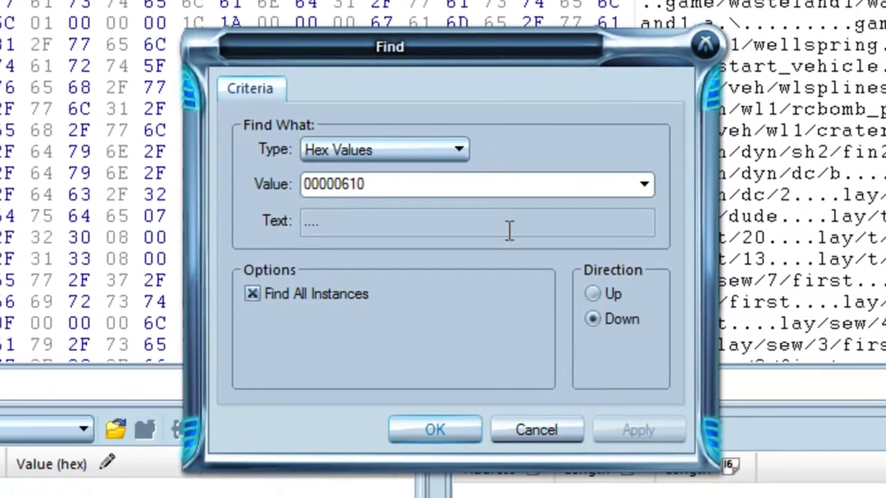
left_click(414, 149)
left_click(408, 186)
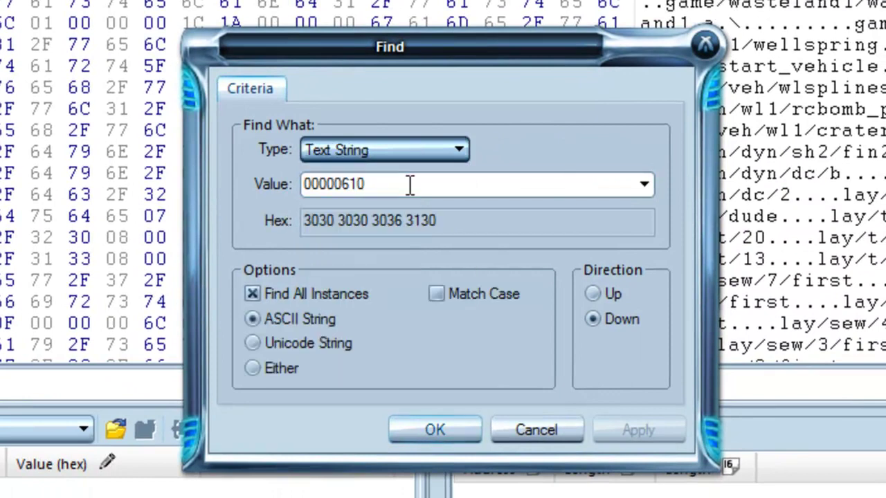
left_click_drag(447, 184, 272, 198)
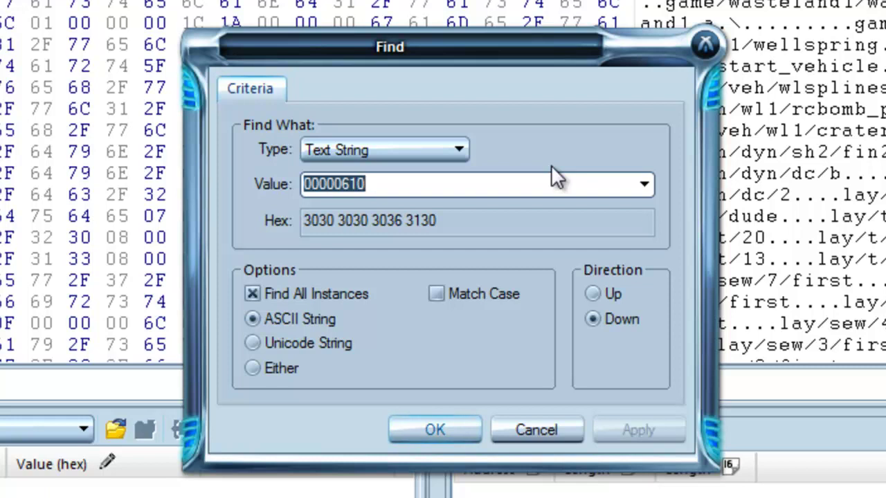
type("inventory")
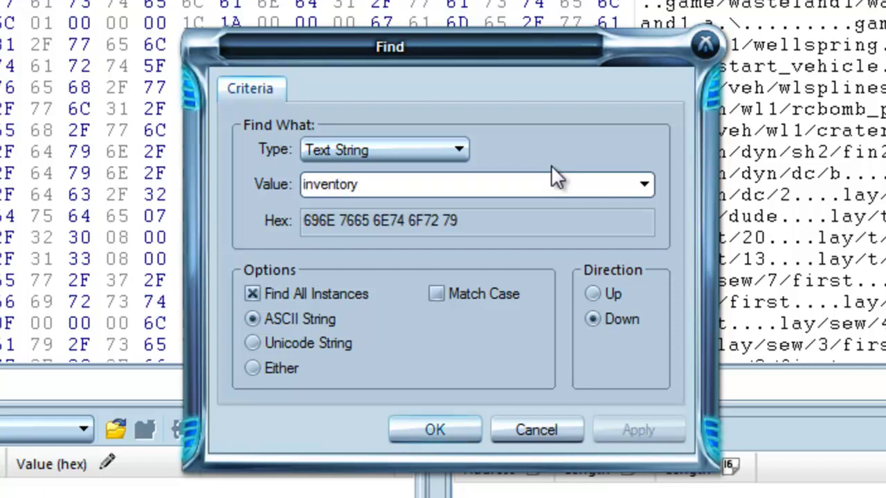
type("/curren")
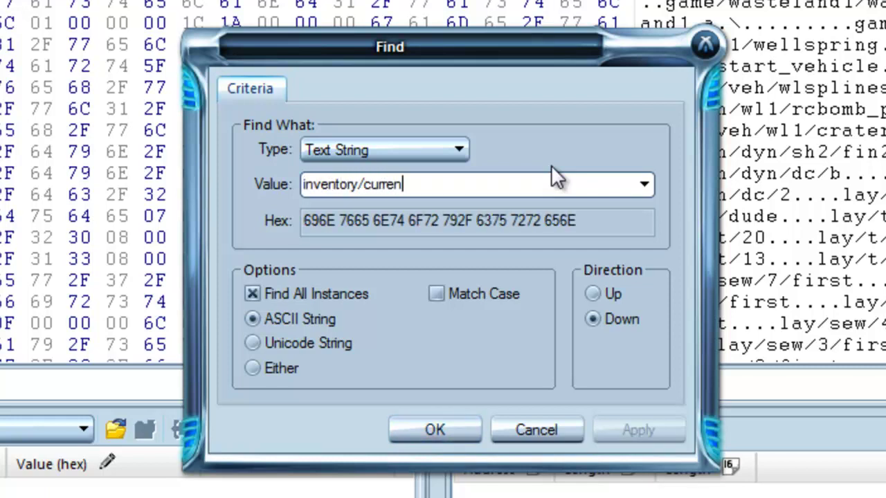
type("cy/")
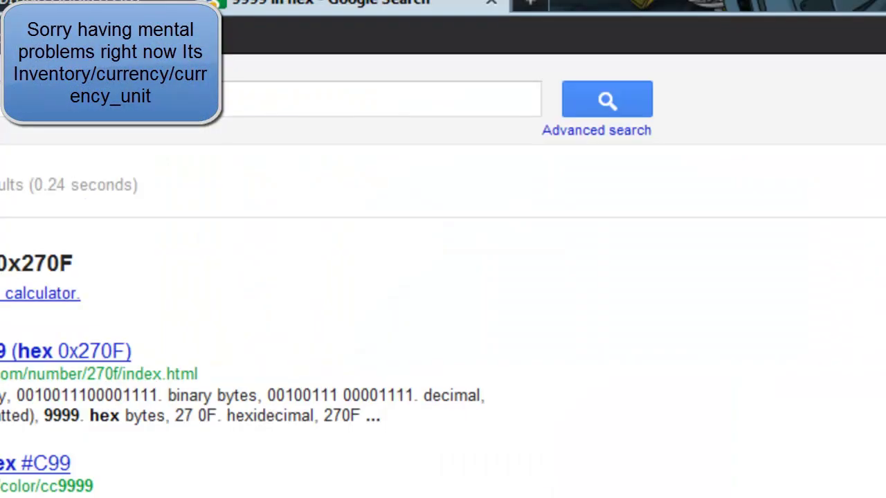
Check the RAGE forum threads in Firefox, complete the Find value in Hex Workshop as inventory/currency/currency_unit, and run the search
key("ctrl+shift+Tab")
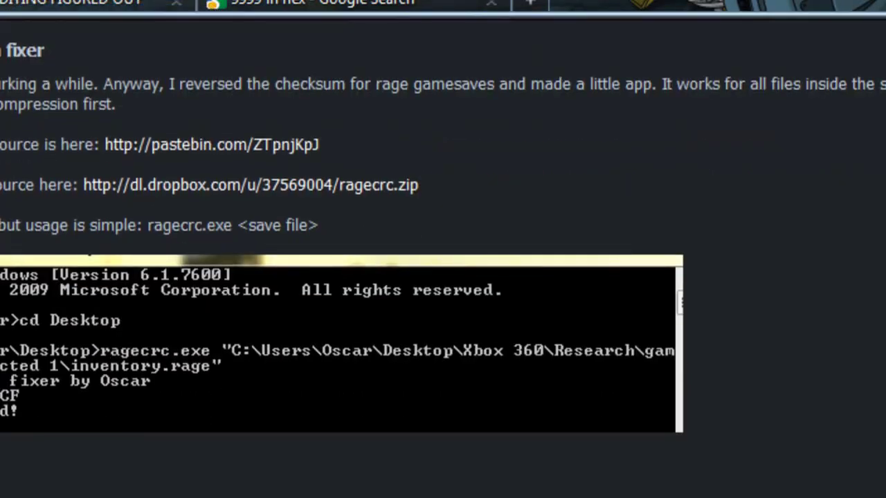
left_click(24, 4)
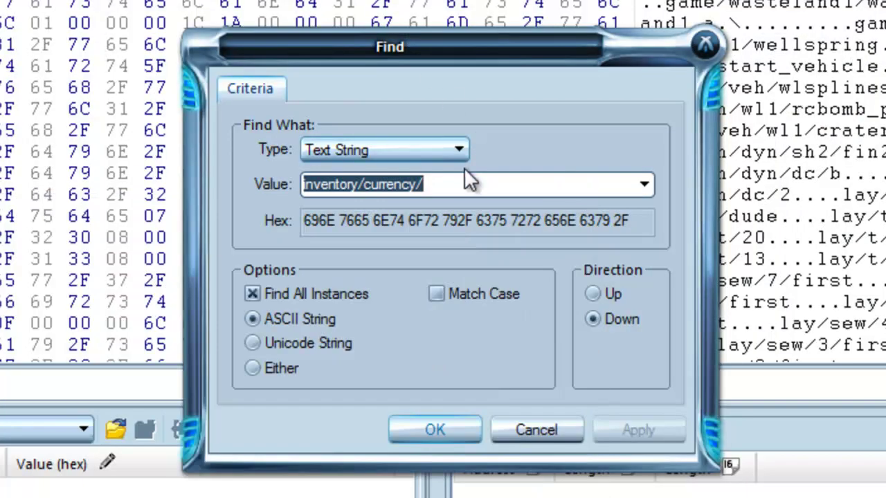
left_click(464, 184)
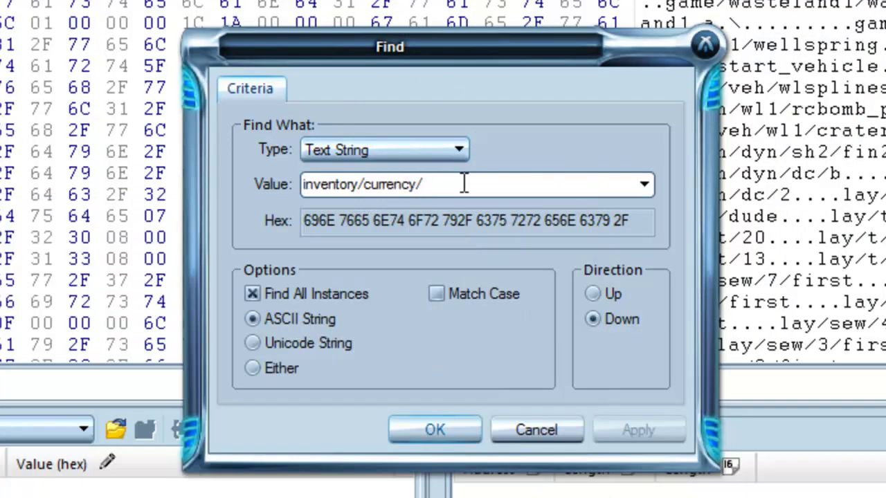
type("curr")
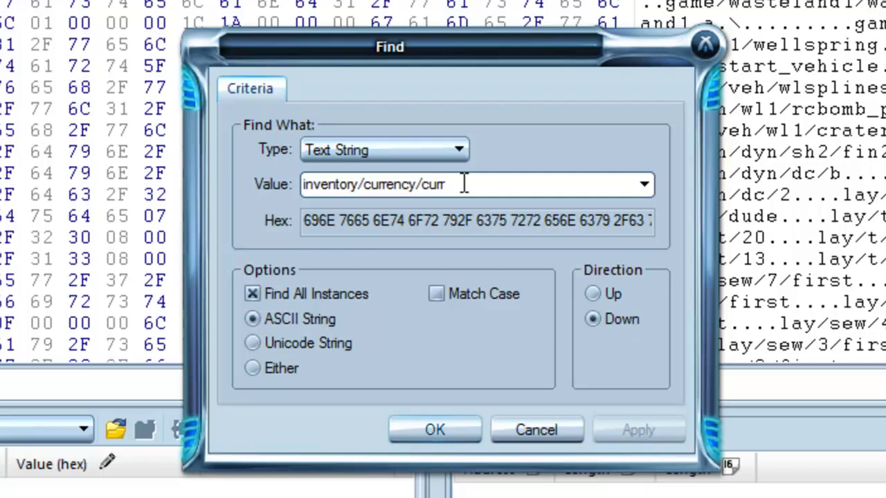
type("ency_")
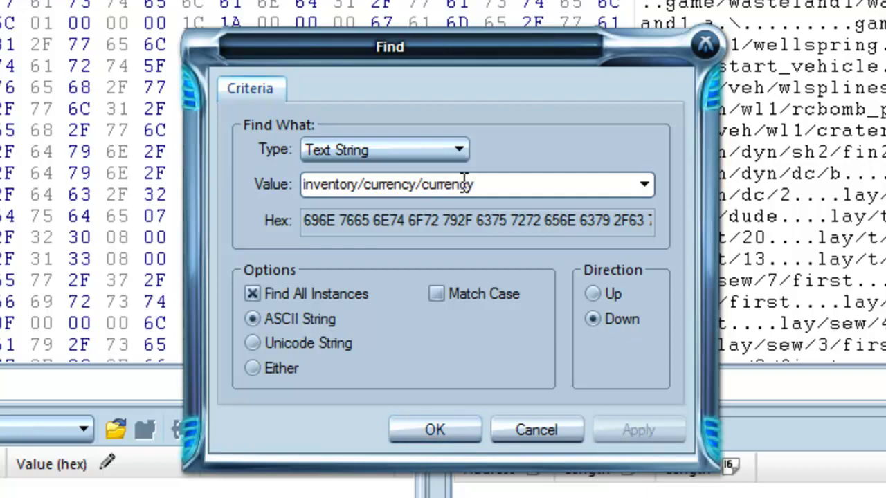
type("unit")
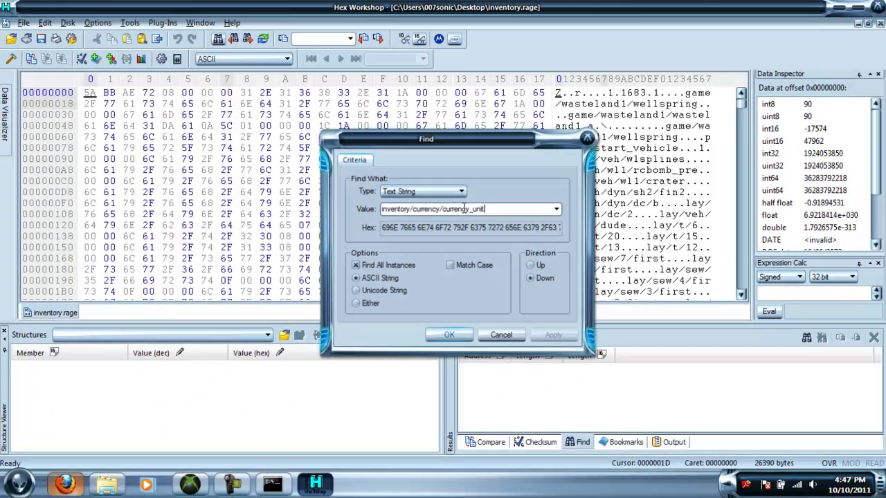
key("Return")
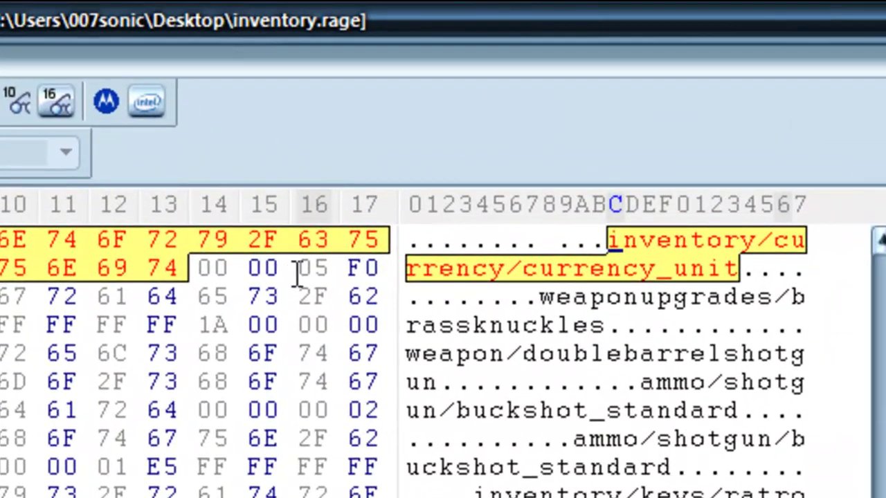
Recheck the hex value of 9999 in Firefox and overwrite the last two of the four bytes following currency_unit with 27 0F
left_click_drag(203, 266, 387, 267)
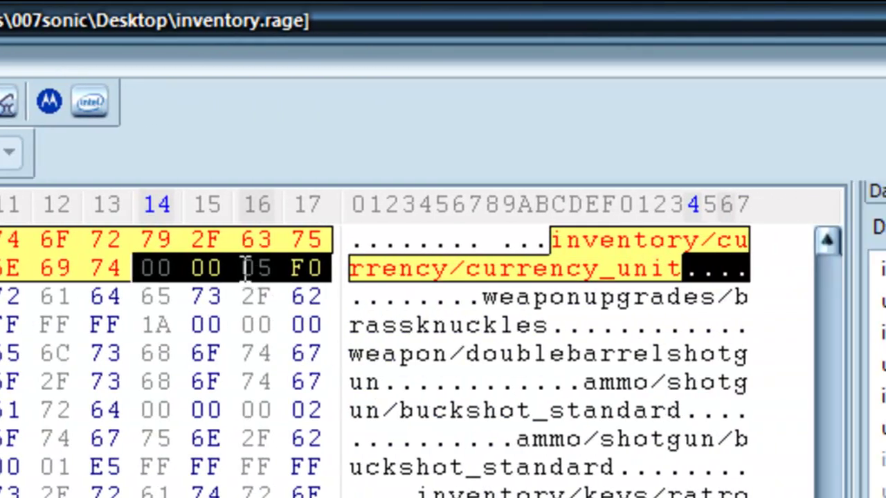
left_click(244, 264)
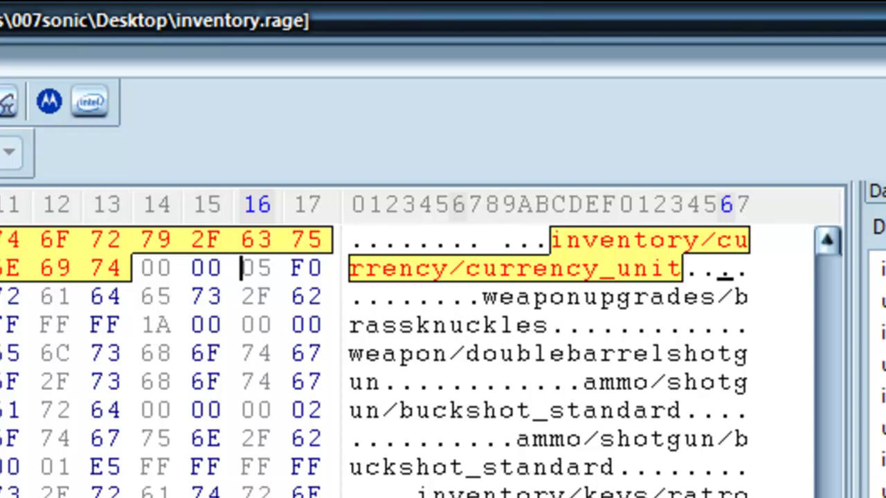
key("alt+Tab")
key("ctrl+Tab")
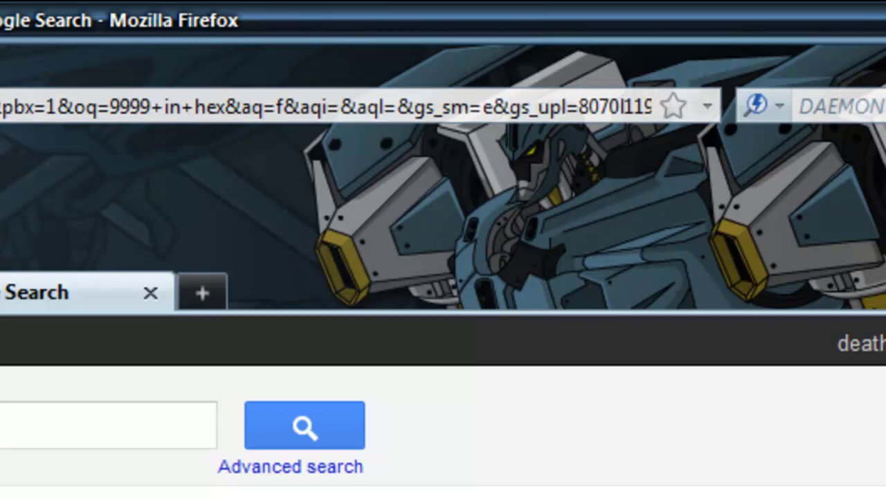
key("alt+Tab")
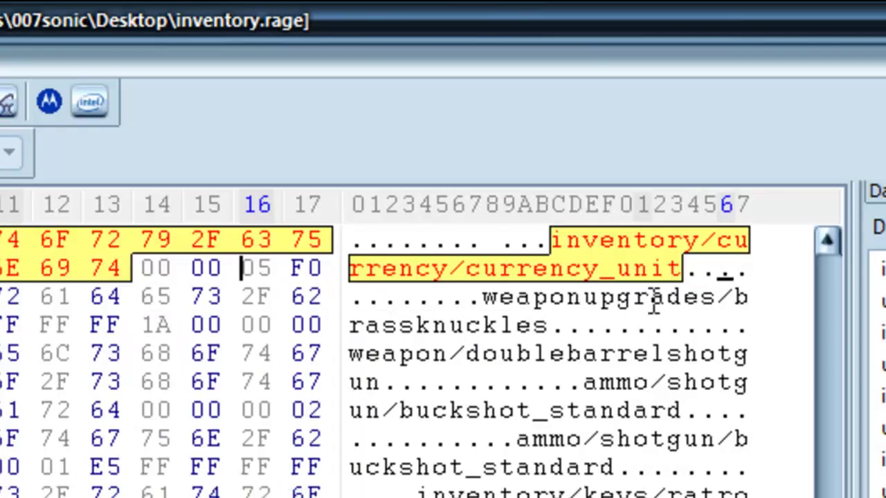
type("27 0F")
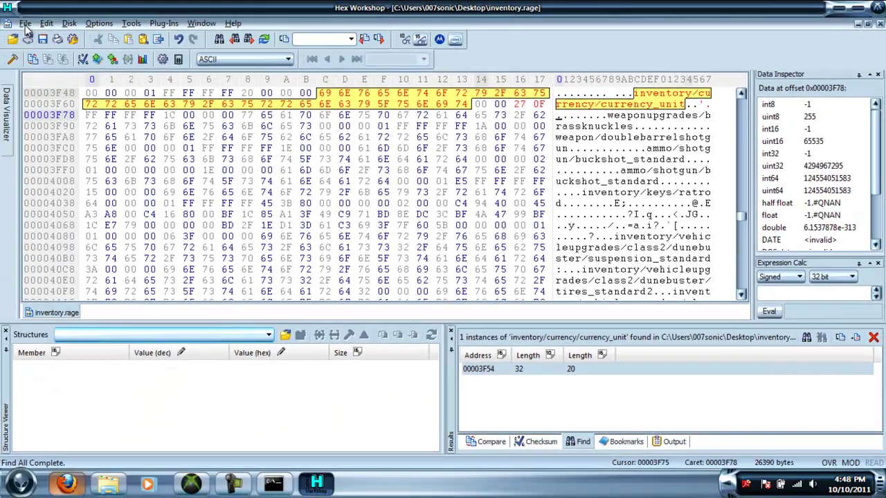
Save the edited inventory.rage and complete the save prompt
left_click(25, 23)
left_click(43, 76)
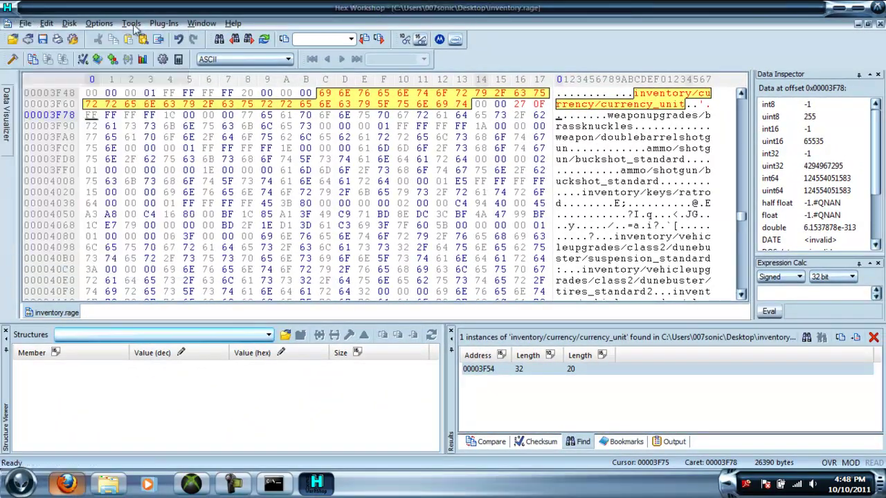
left_click(531, 277)
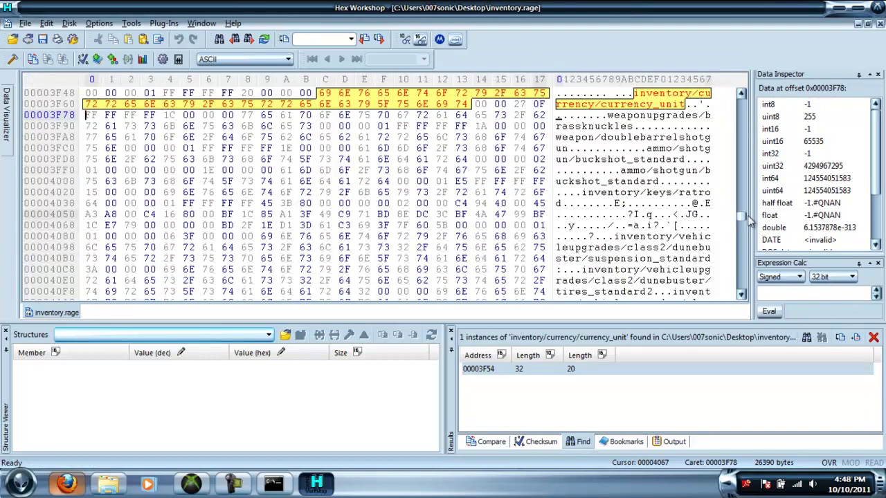
Search inventory.rage for all instances of the text string inventory/ingredients/explosivepack
left_click_drag(741, 218, 741, 231)
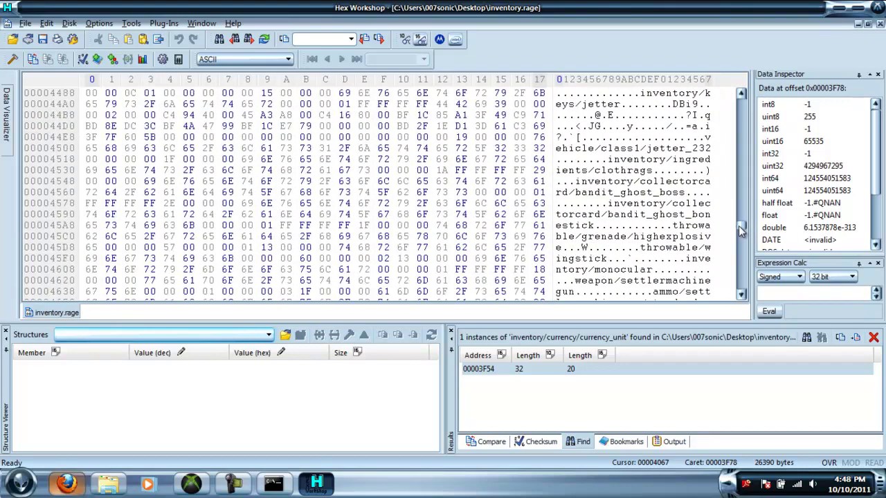
left_click(219, 39)
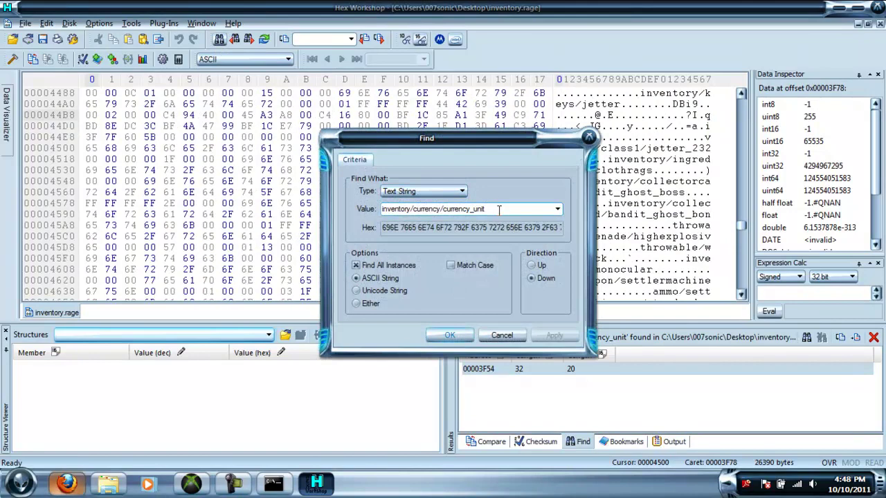
double_click(494, 209)
left_click(494, 209)
double_click(495, 209)
left_click(493, 209)
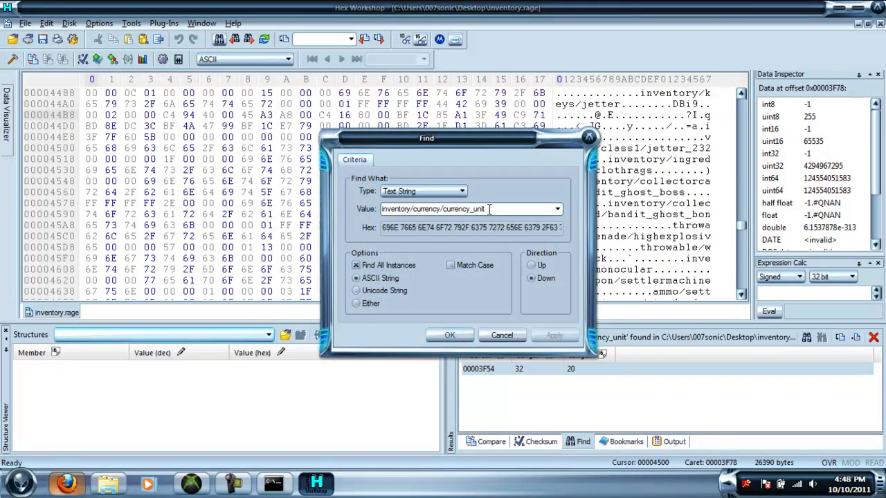
left_click_drag(488, 209, 414, 212)
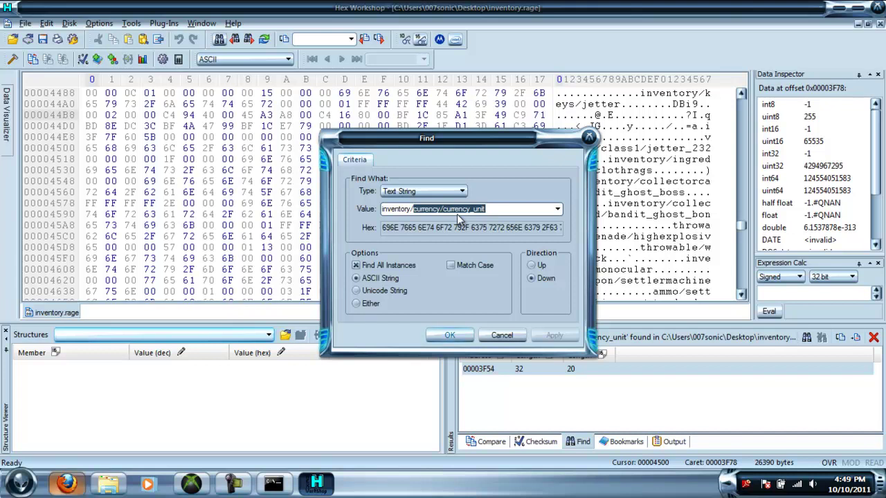
type("ing")
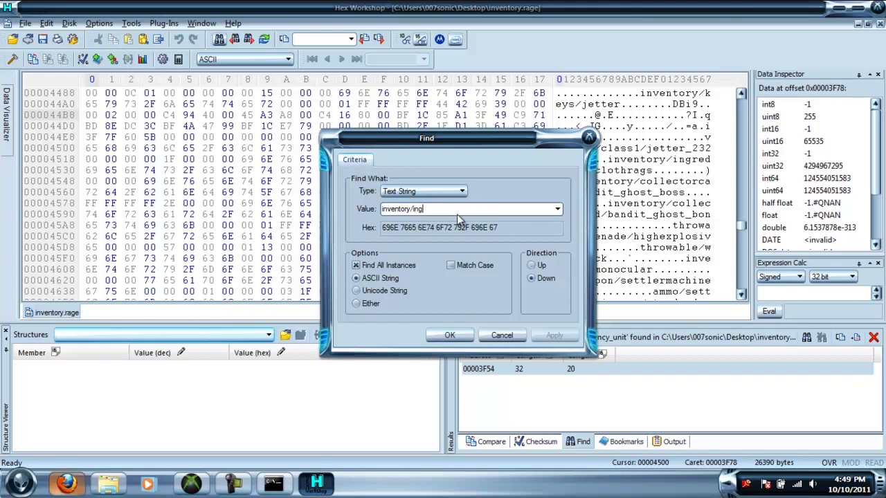
type("redien")
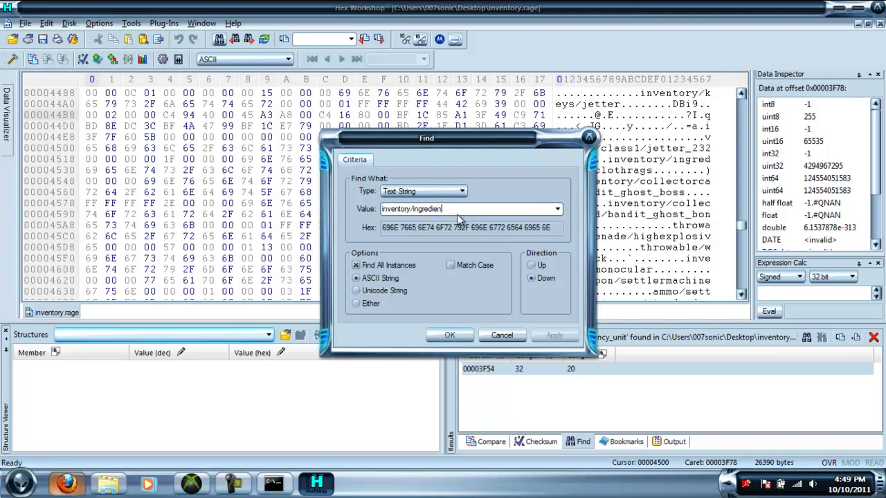
type("t")
left_click_drag(454, 146, 359, 129)
type("s/")
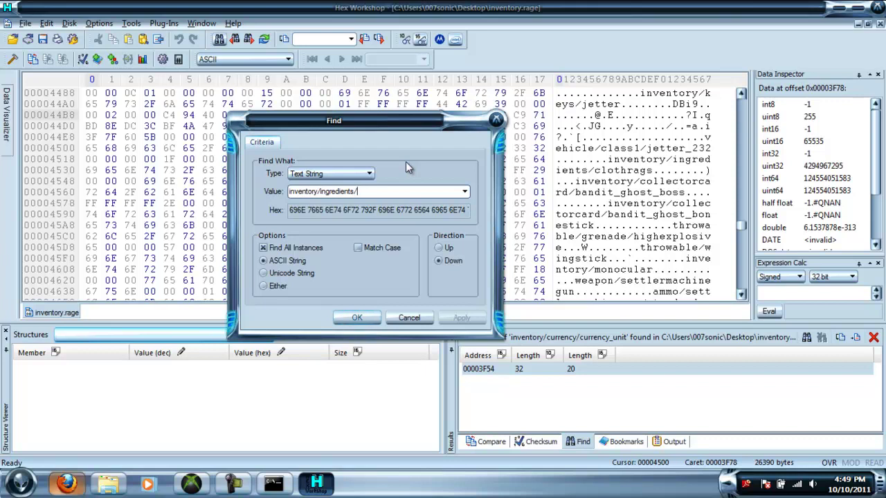
type("explosivepack")
key("Return")
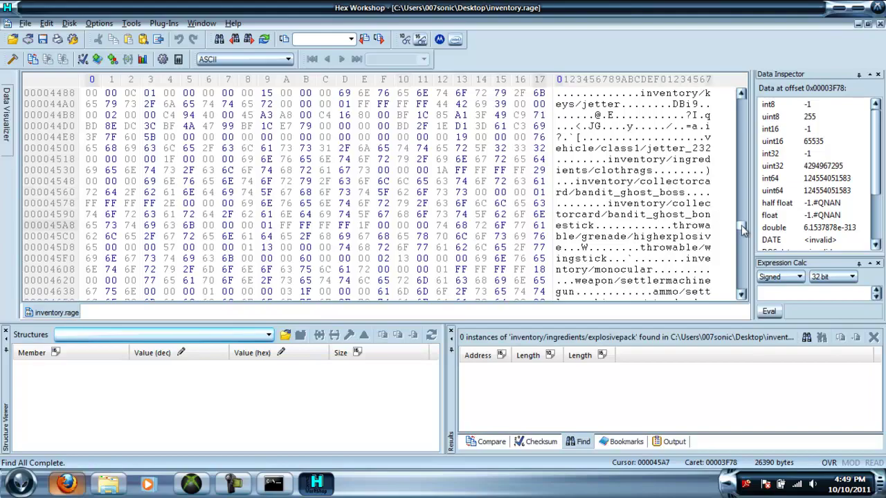
Save inventory.rage once more and close Hex Workshop
left_click_drag(741, 226, 712, 28)
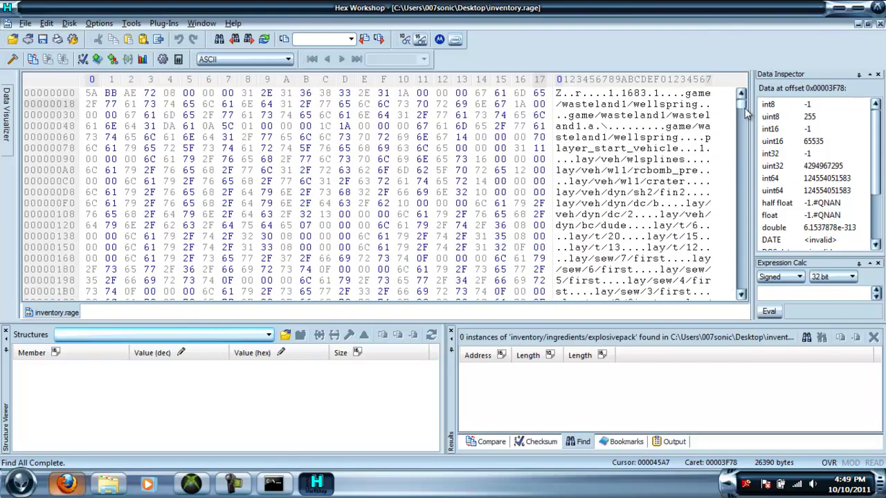
left_click_drag(745, 108, 721, 102)
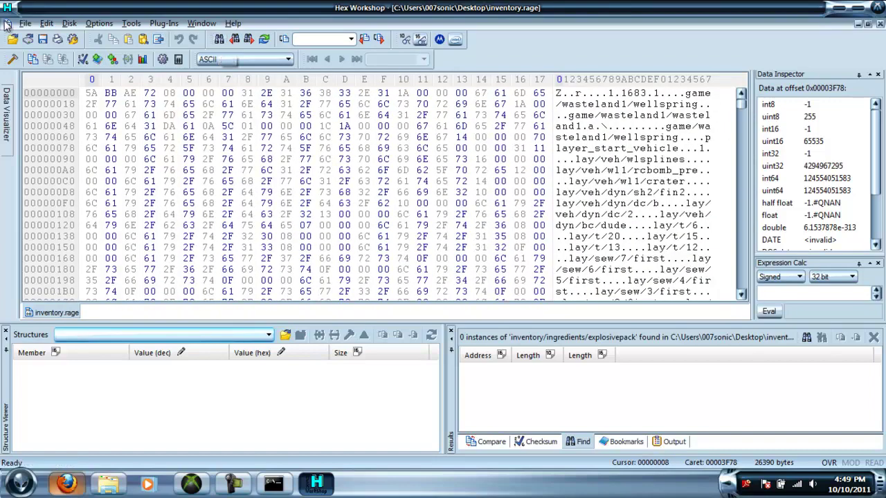
left_click(24, 24)
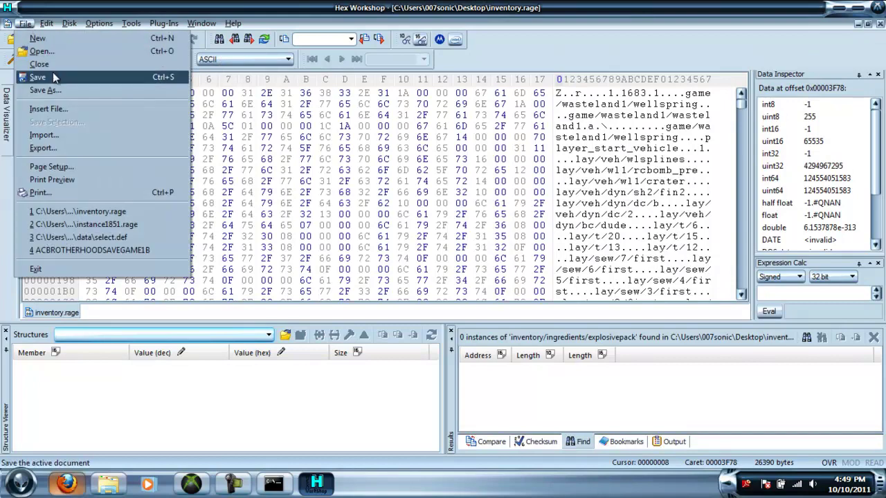
left_click(81, 80)
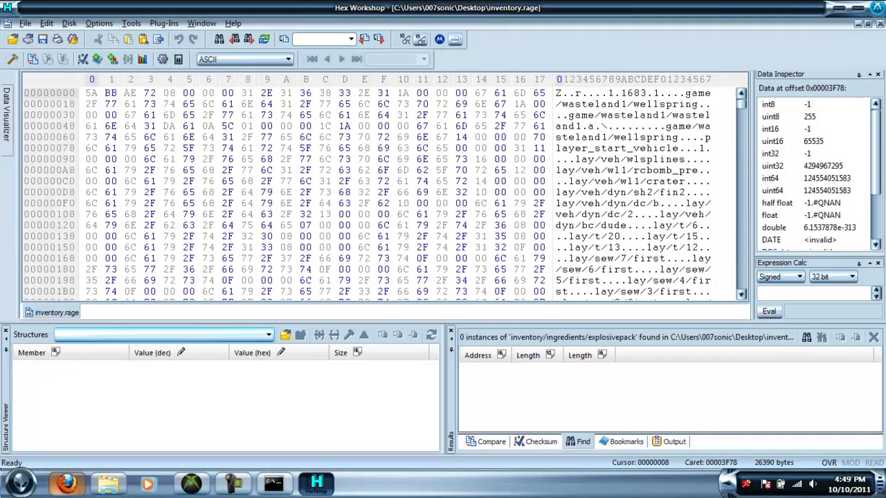
left_click(879, 8)
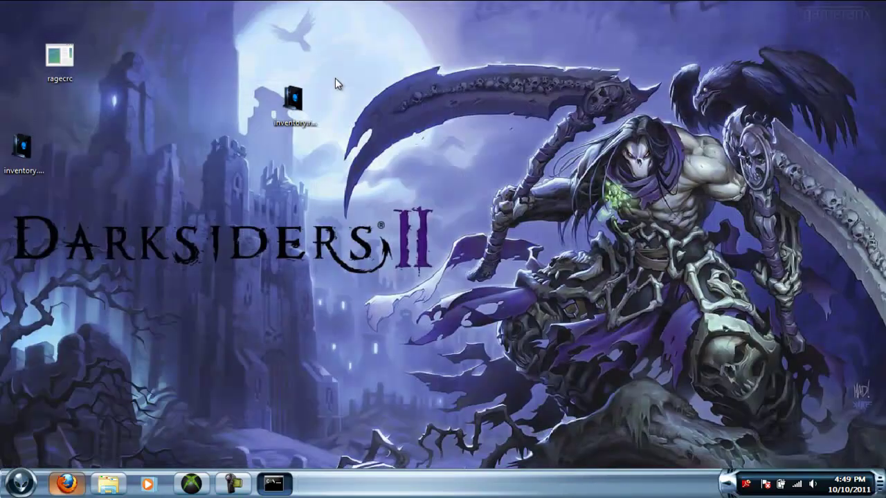
Switch to Command Prompt, add the path of the Desktop's inventory.rage after ragecrc.exe, run the checksum fixer, and close the window
left_click(265, 493)
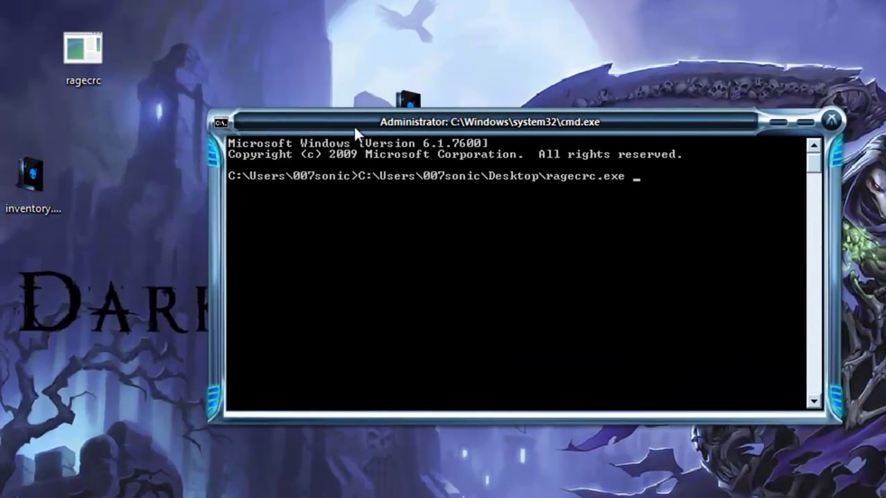
left_click_drag(354, 124, 374, 218)
left_click(420, 135)
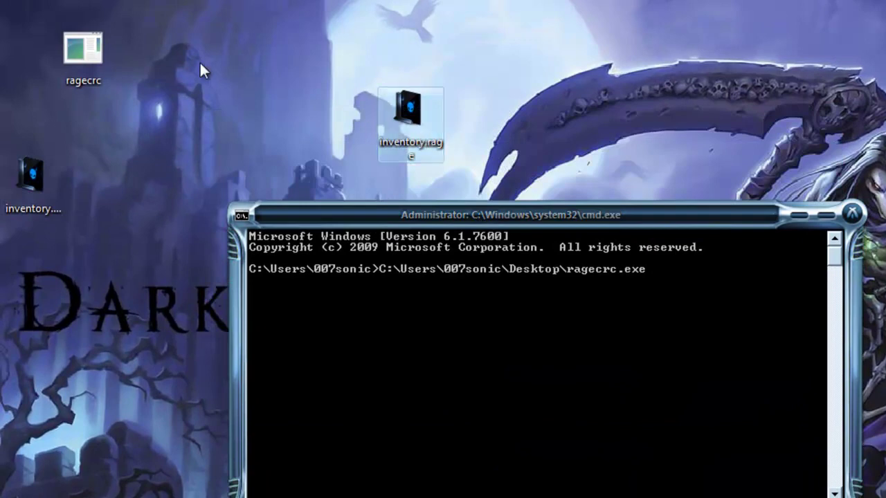
left_click(24, 200)
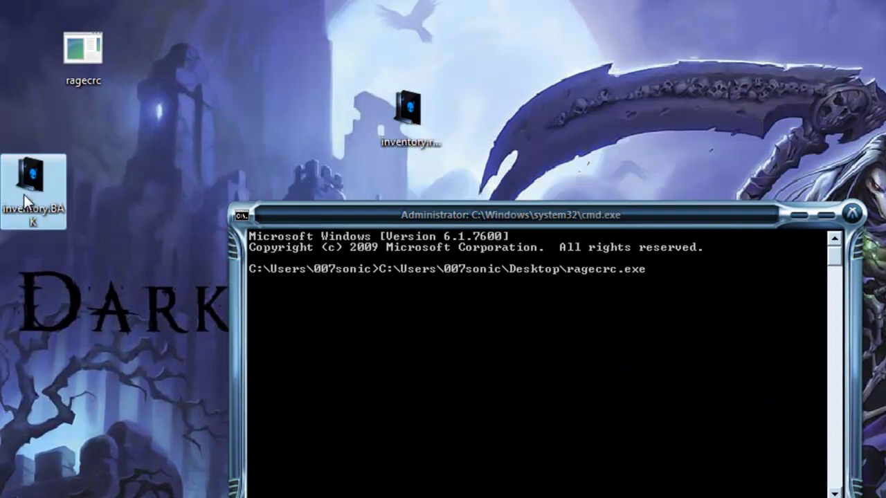
left_click(420, 108)
left_click_drag(419, 108, 678, 322)
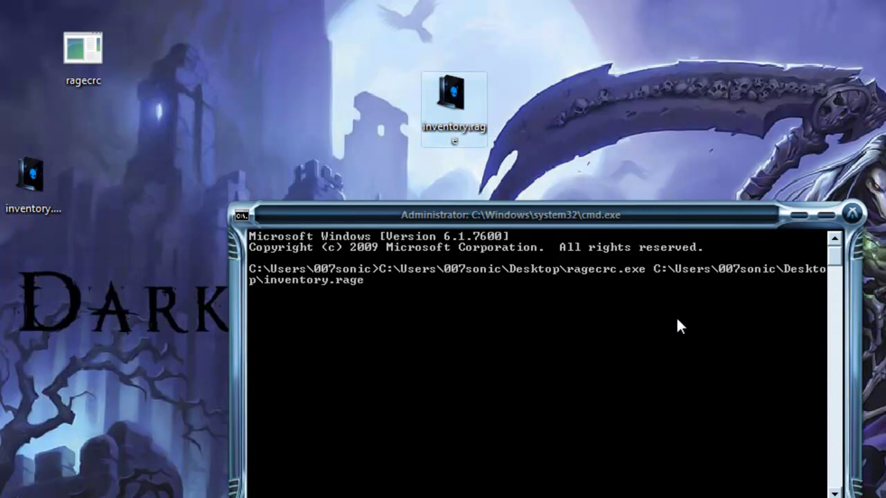
key("Return")
left_click(763, 395)
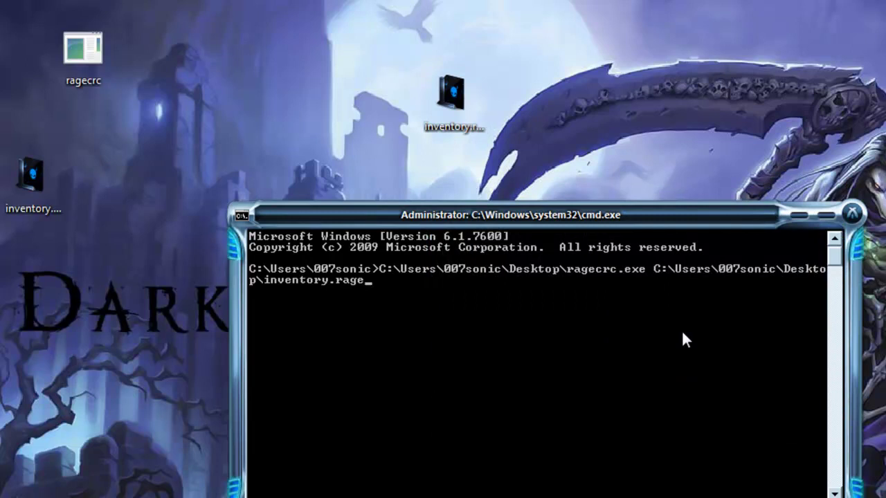
key("Return")
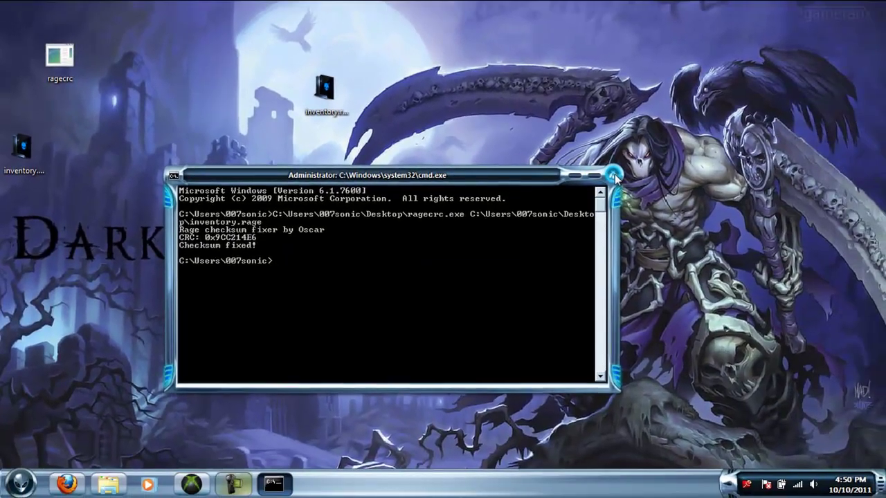
left_click(747, 196)
Switch to Horizon and replace inventory.rage in the GAMES-AUTOSAVE package with the modified inventory.rage from the Desktop
left_click(185, 487)
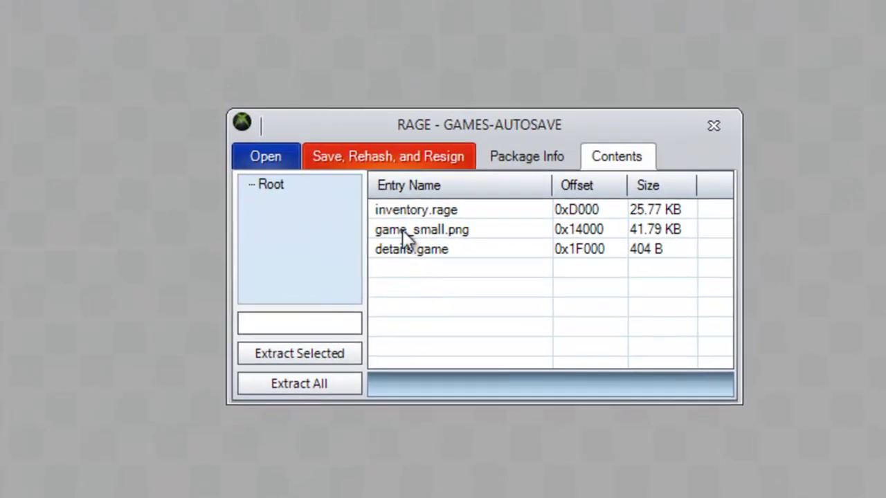
left_click(512, 152)
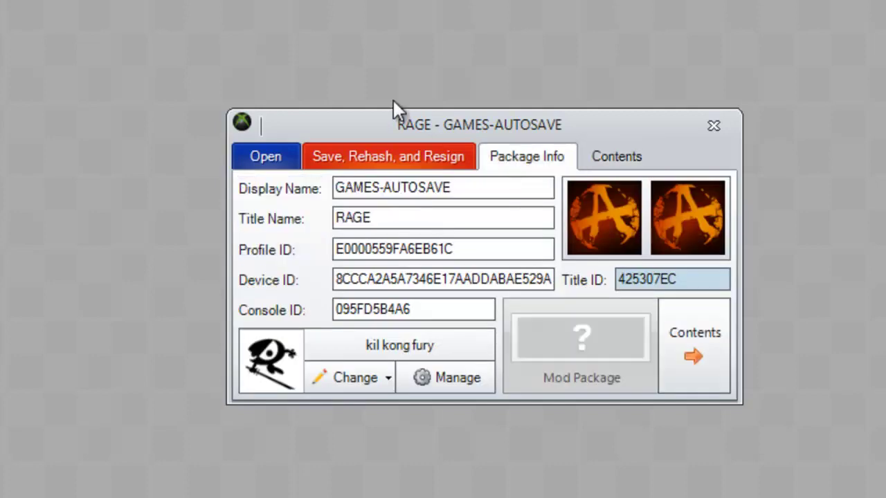
left_click(611, 158)
right_click(441, 213)
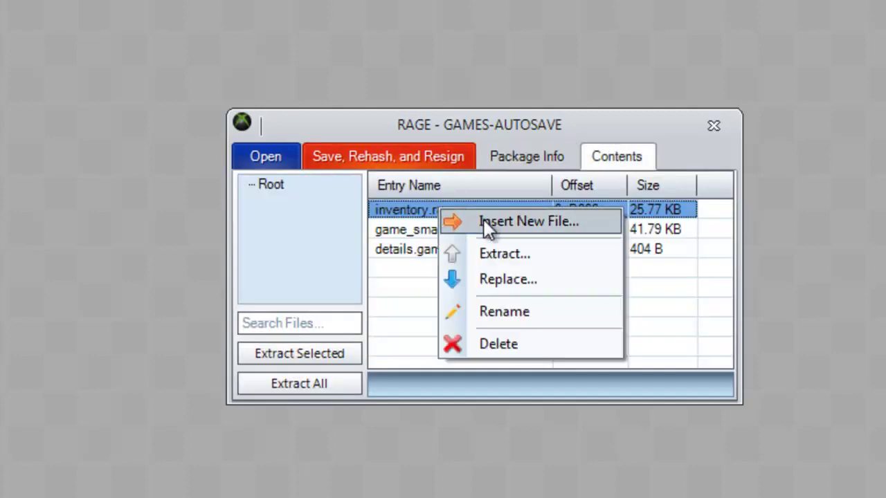
left_click(485, 271)
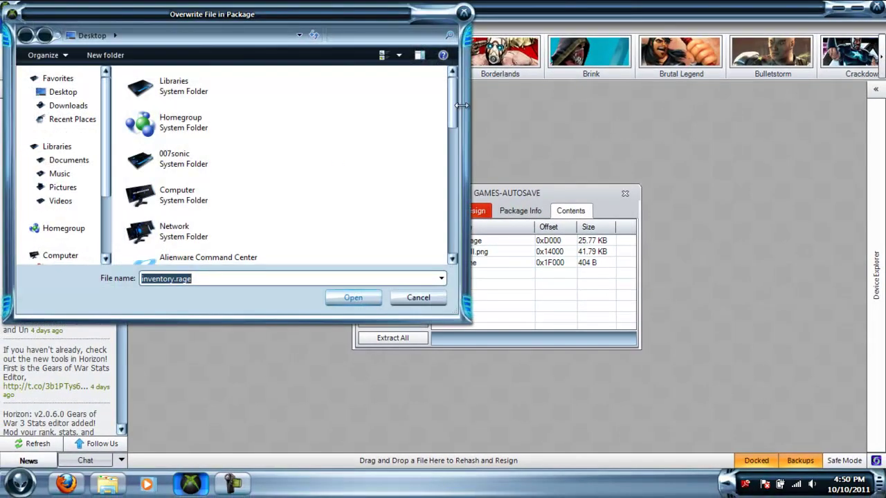
scroll(453, 147, "down", 1)
scroll(453, 176, "down", 5)
left_click(166, 144)
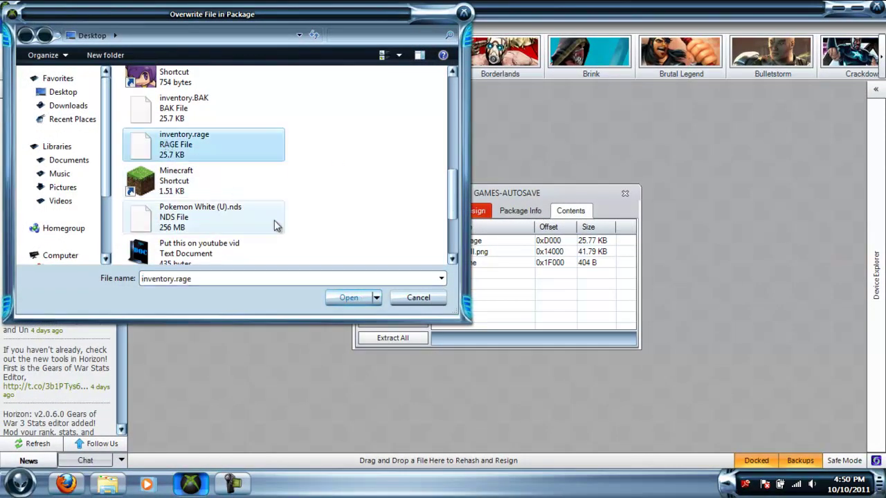
left_click(346, 297)
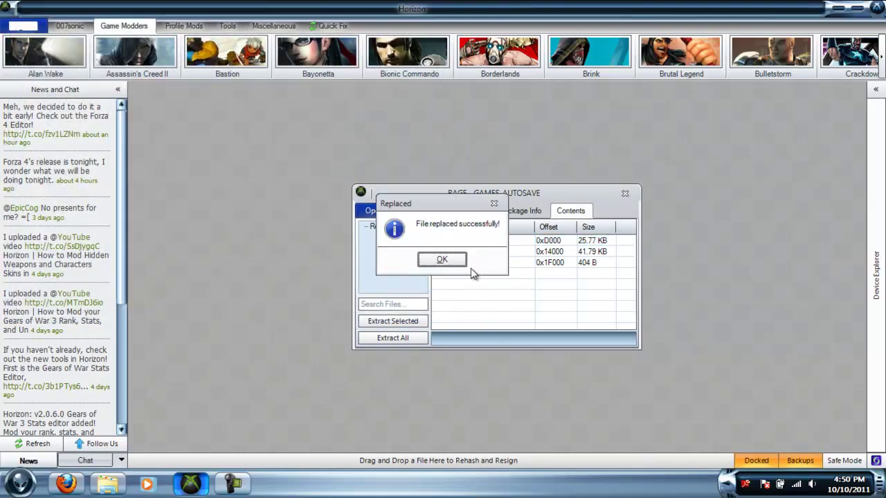
left_click(447, 260)
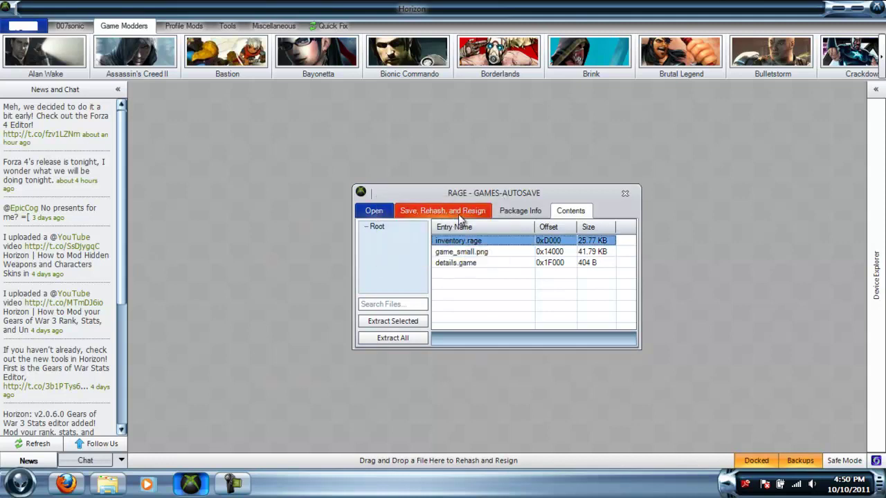
Save, rehash and resign the GAMES-AUTOSAVE package, close it, and select the autosave on the flash drive
left_click(455, 216)
left_click(443, 258)
left_click(626, 195)
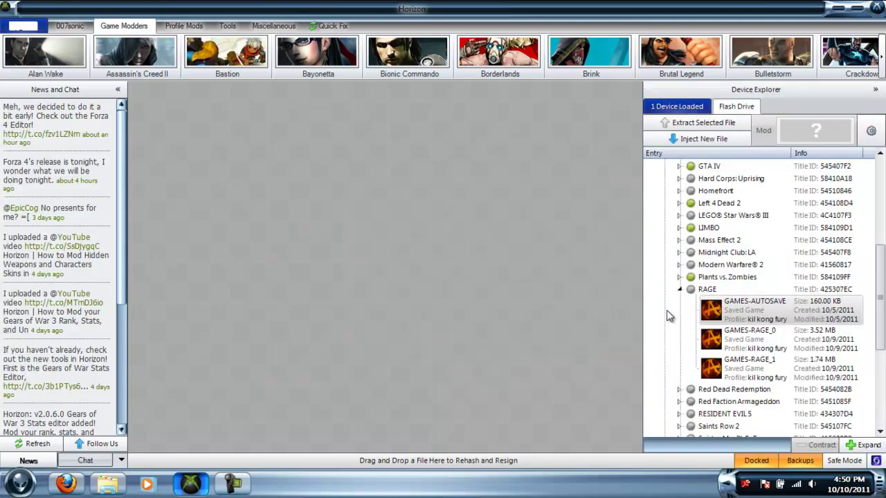
left_click(667, 310)
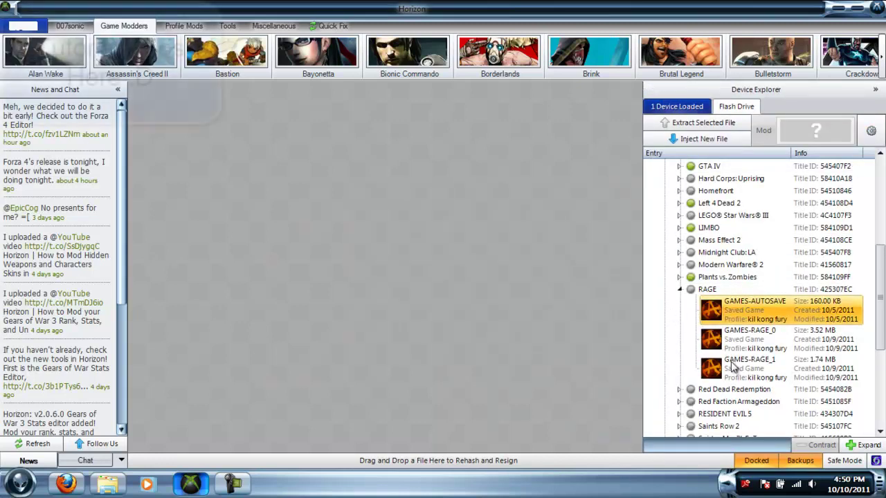
Switch to Firefox, close the surplus tab, and view the RAGE SAVEEDITTING FIGURED OUT thread up to its page header
left_click(66, 483)
left_click(478, 113)
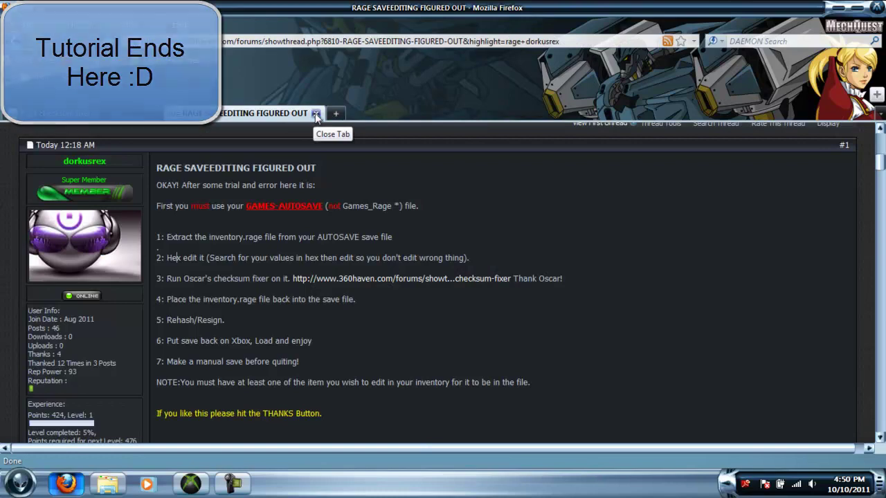
left_click_drag(880, 163, 881, 142)
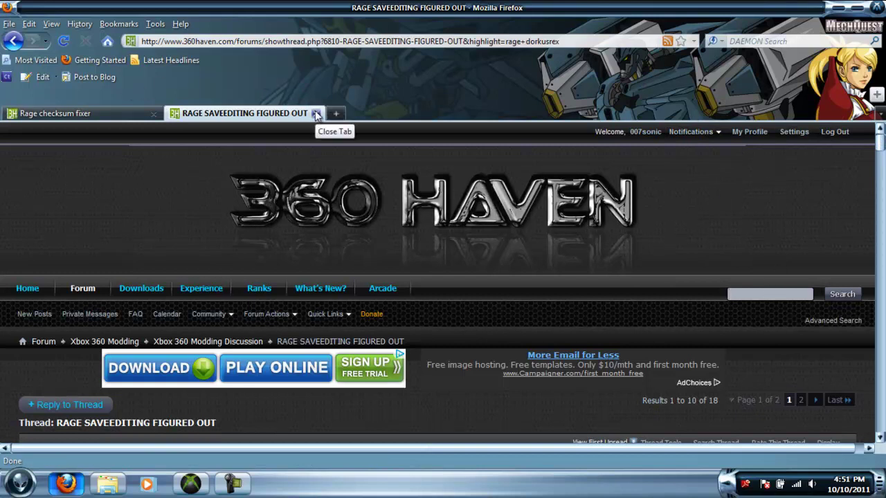
Open the logged-in member's 360Haven profile and view the username and visitor messages area
left_click(642, 135)
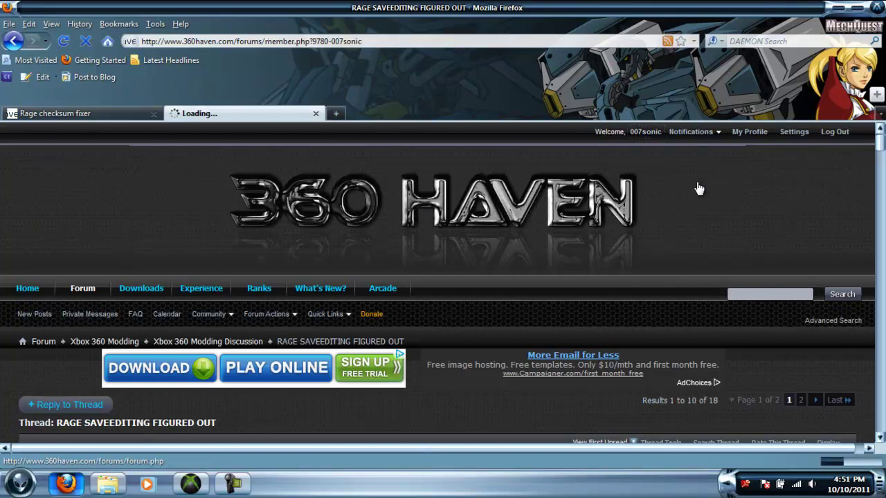
scroll(881, 158, "down", 1)
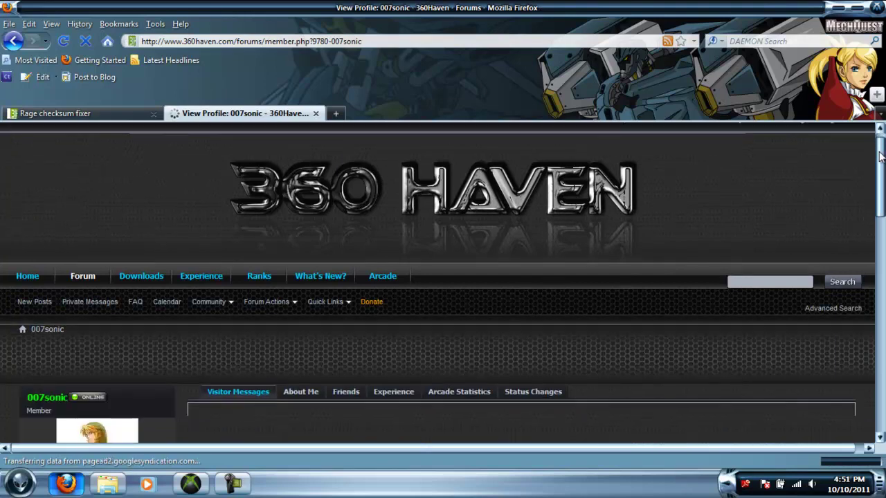
scroll(881, 158, "down", 4)
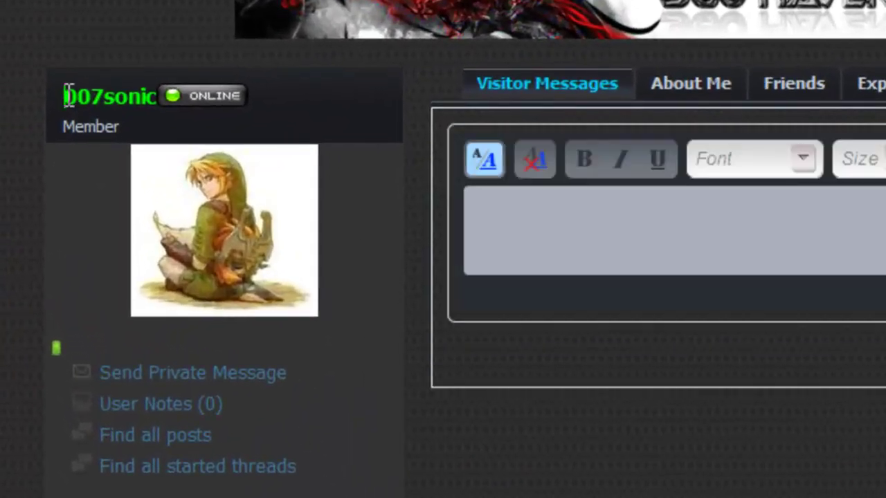
left_click_drag(28, 234, 56, 234)
left_click(396, 134)
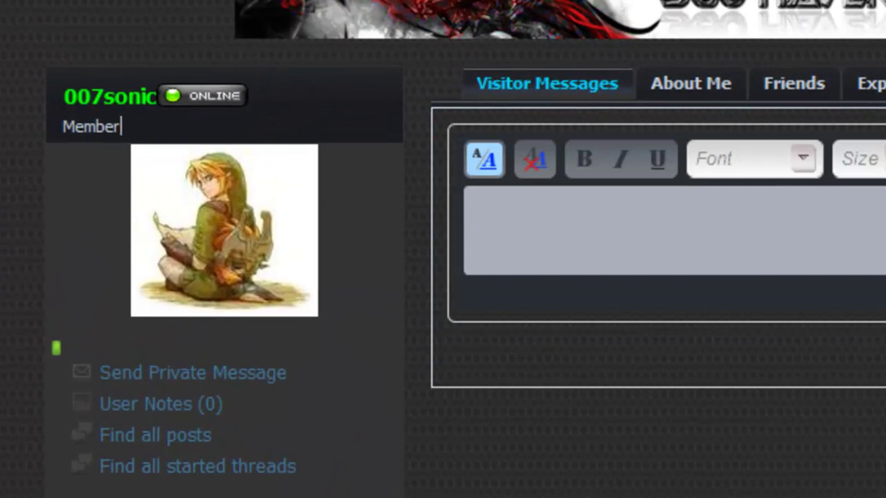